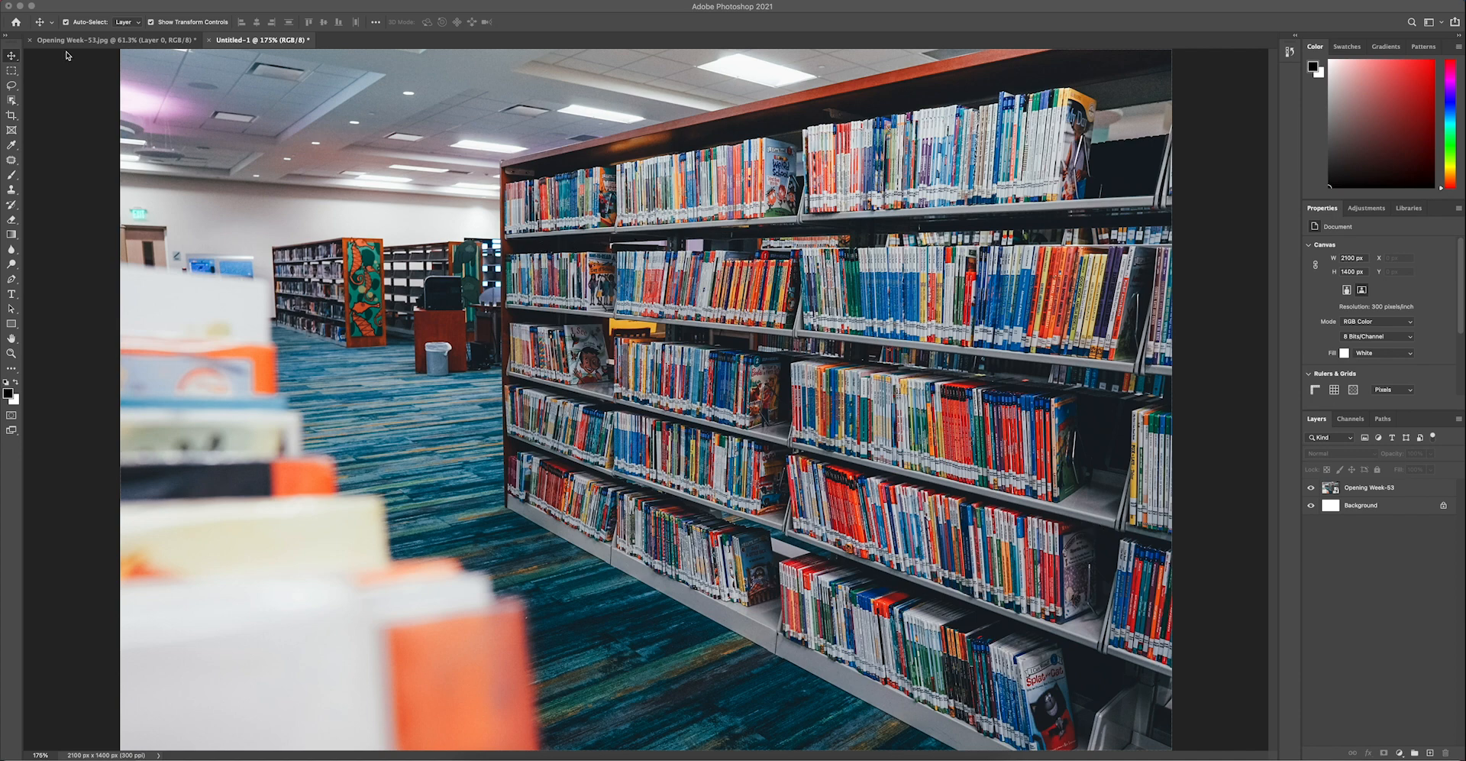
click(13, 160)
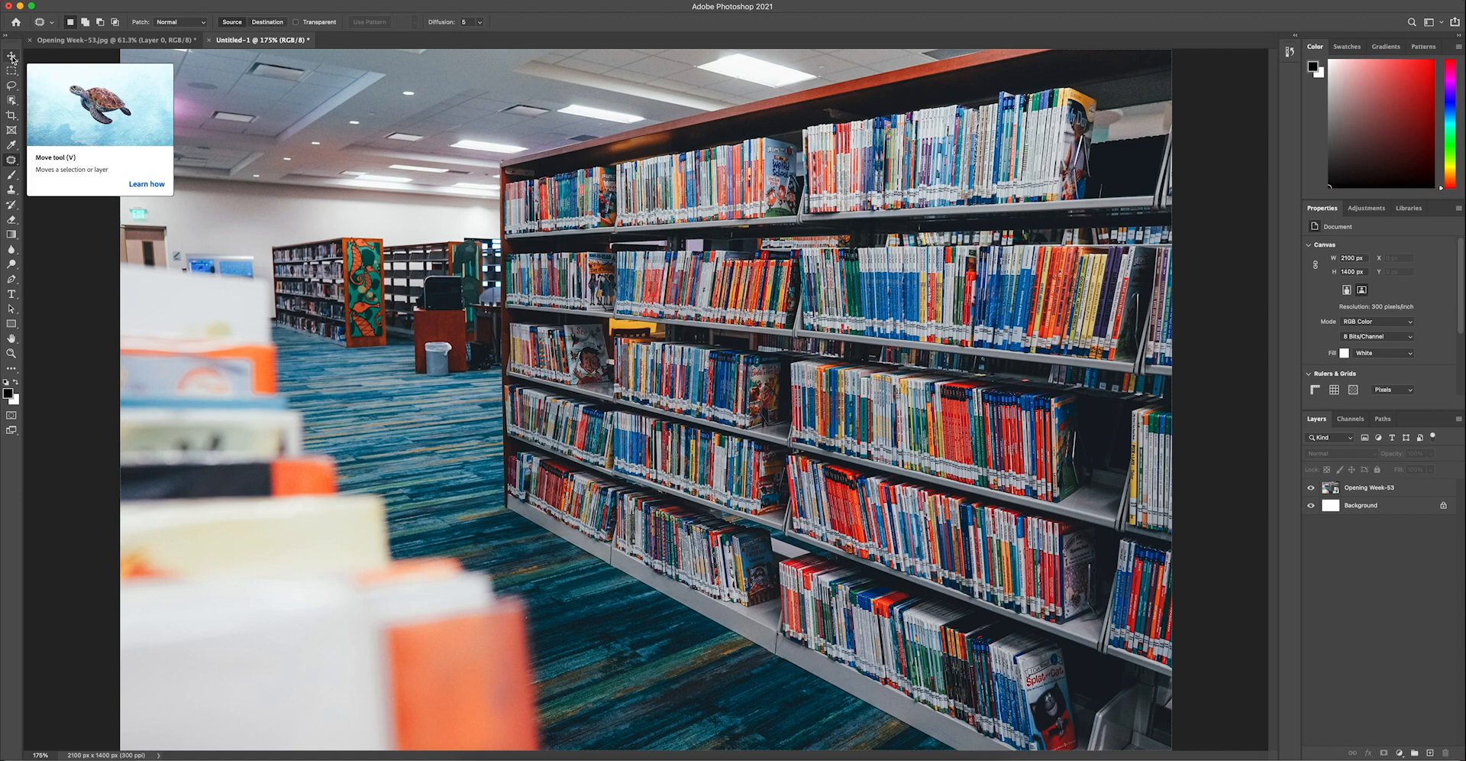
click(10, 191)
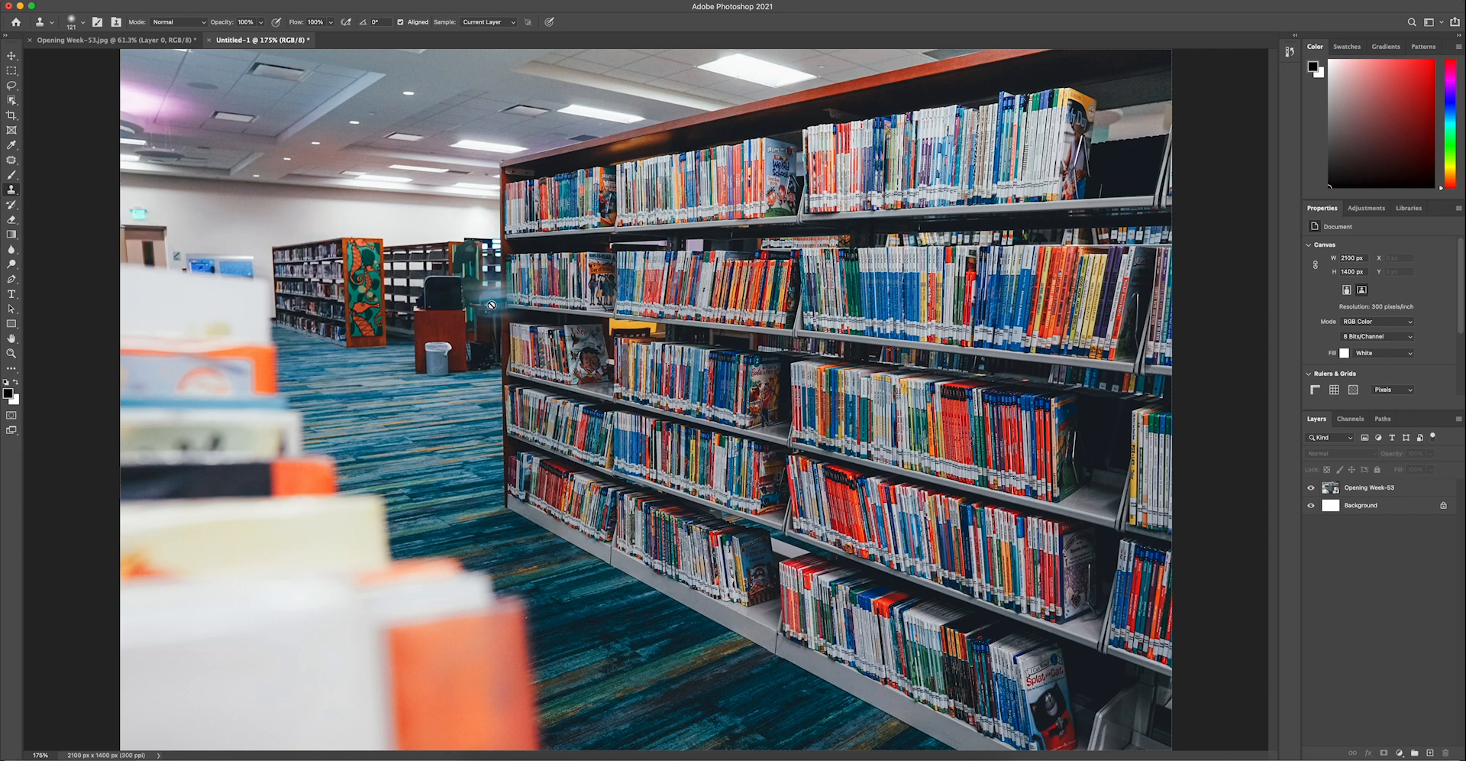
click(10, 57)
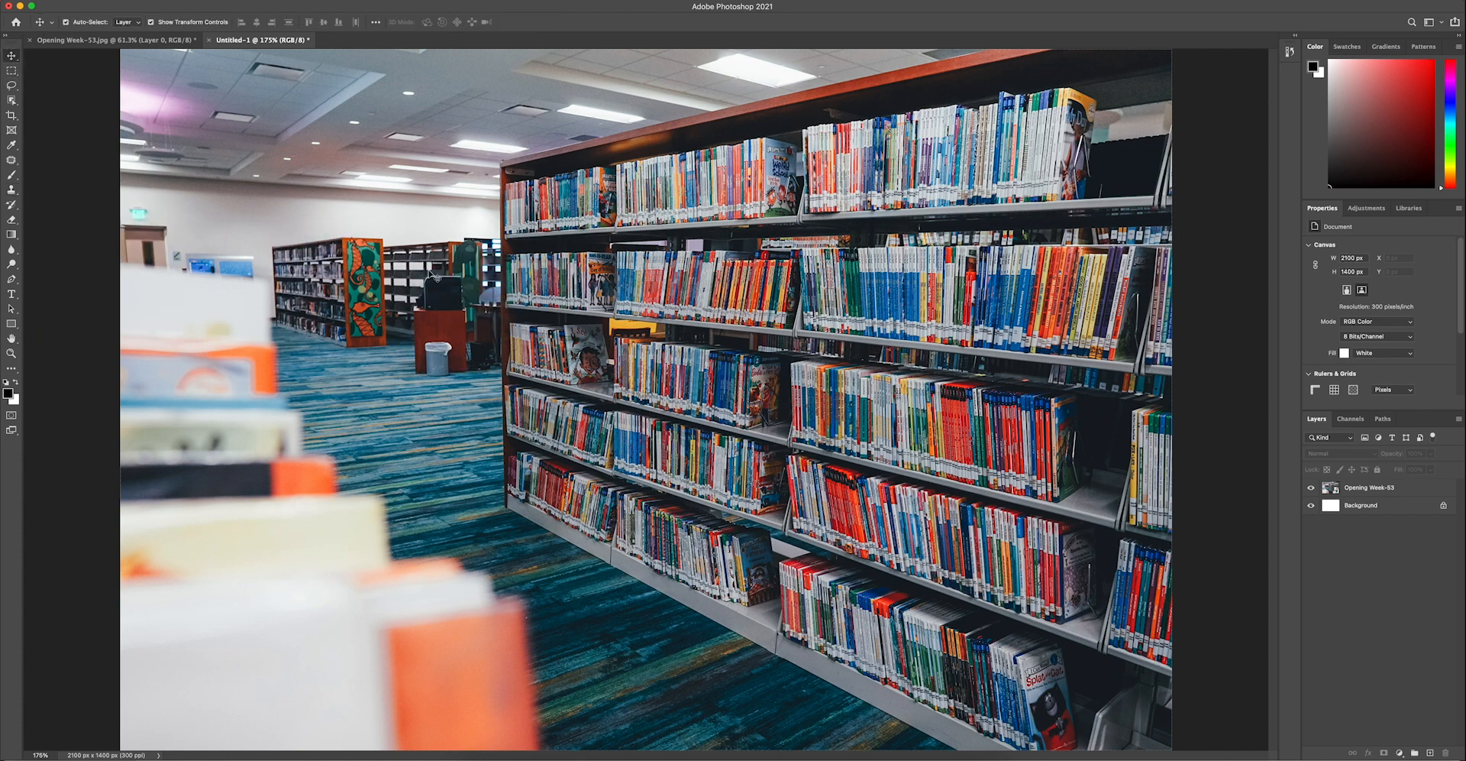
Compare the retouched Opening Week-53.jpg document with the untitled copy, returning to the copy
click(136, 40)
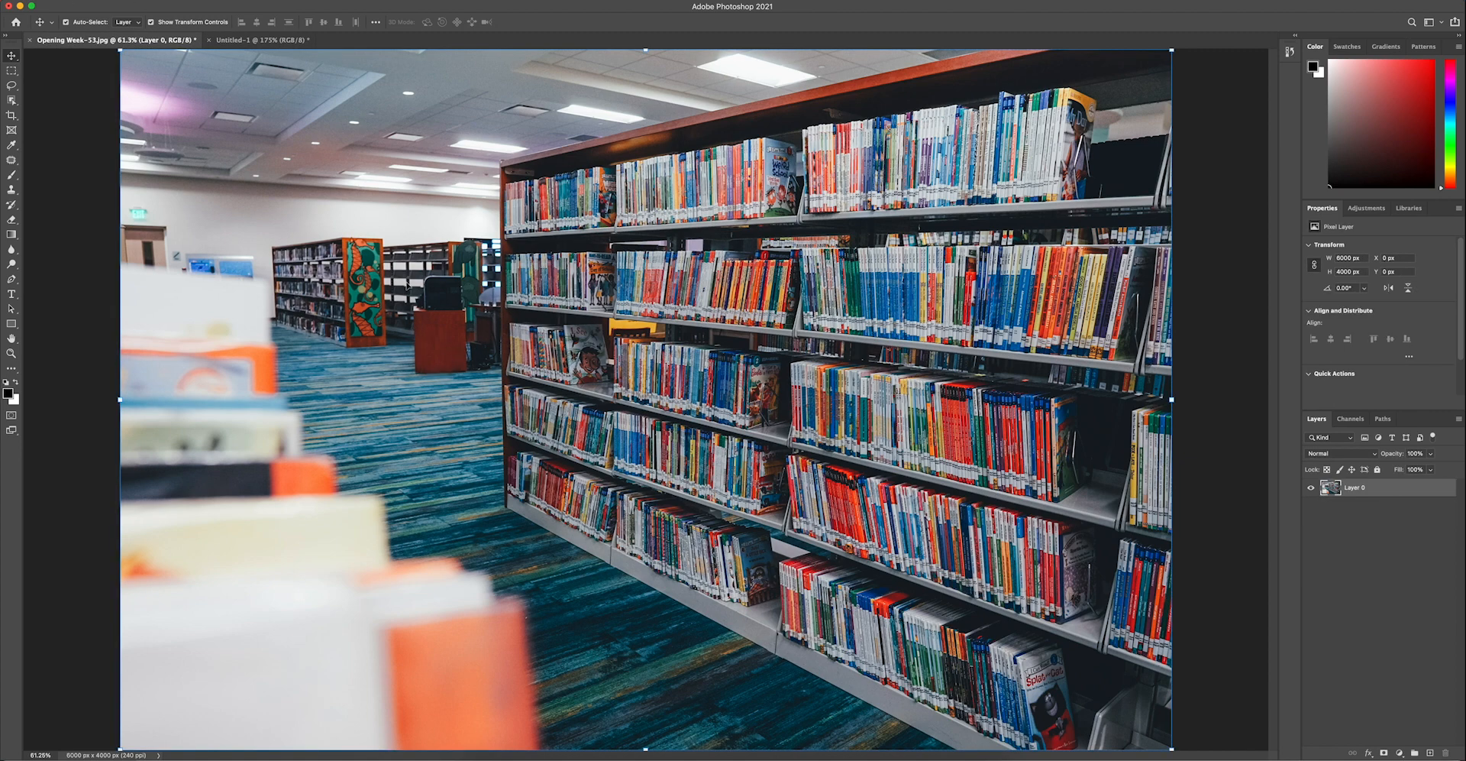
click(265, 41)
click(265, 40)
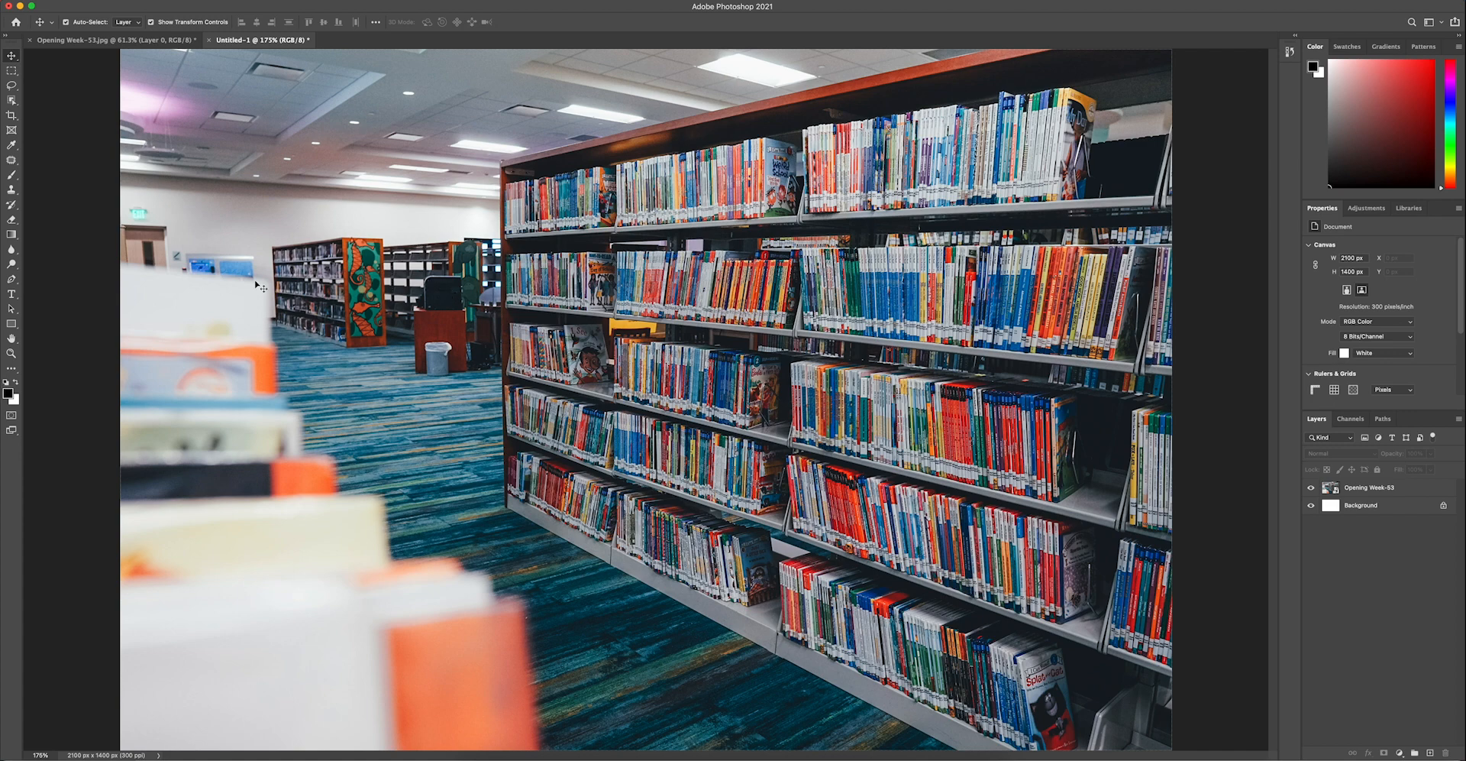
Choose the Clone Stamp tool and set its brush to 73 px size and 25% hardness
click(12, 190)
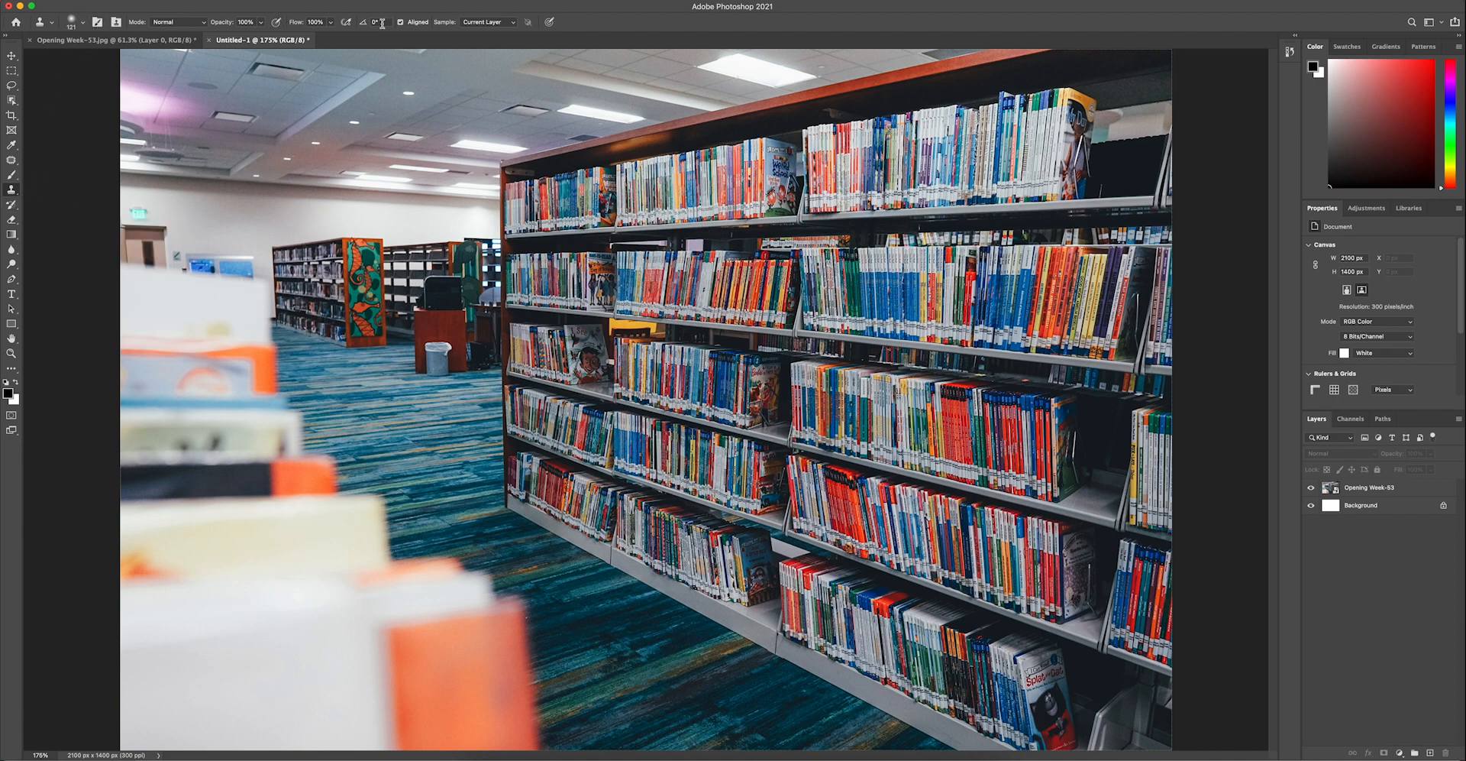
click(84, 26)
drag(103, 61, 135, 58)
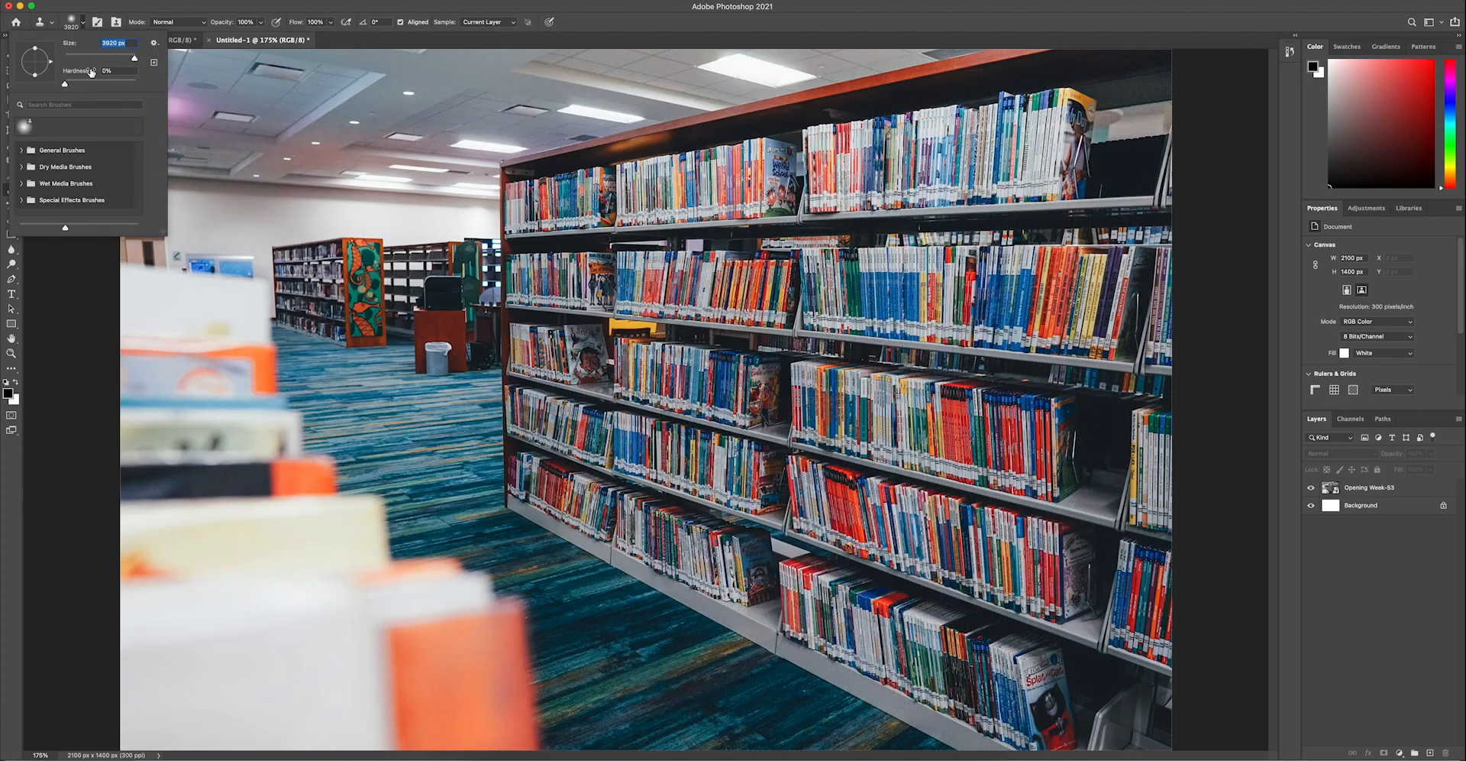
drag(134, 58, 72, 58)
drag(66, 84, 95, 85)
drag(73, 61, 90, 59)
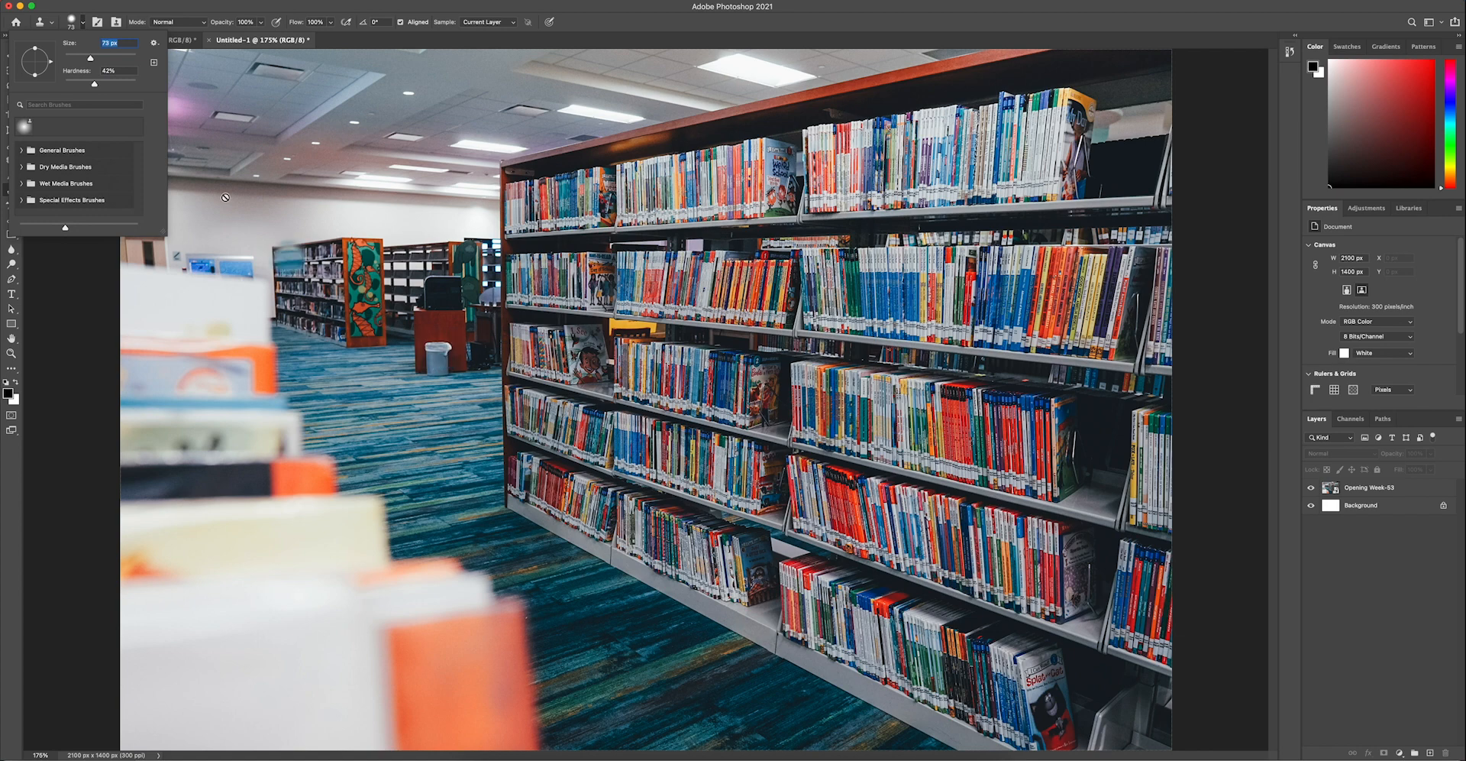
drag(94, 87, 83, 86)
key(Tab)
Look through the General Brushes presets and the blending modes available for the Clone Stamp
click(21, 151)
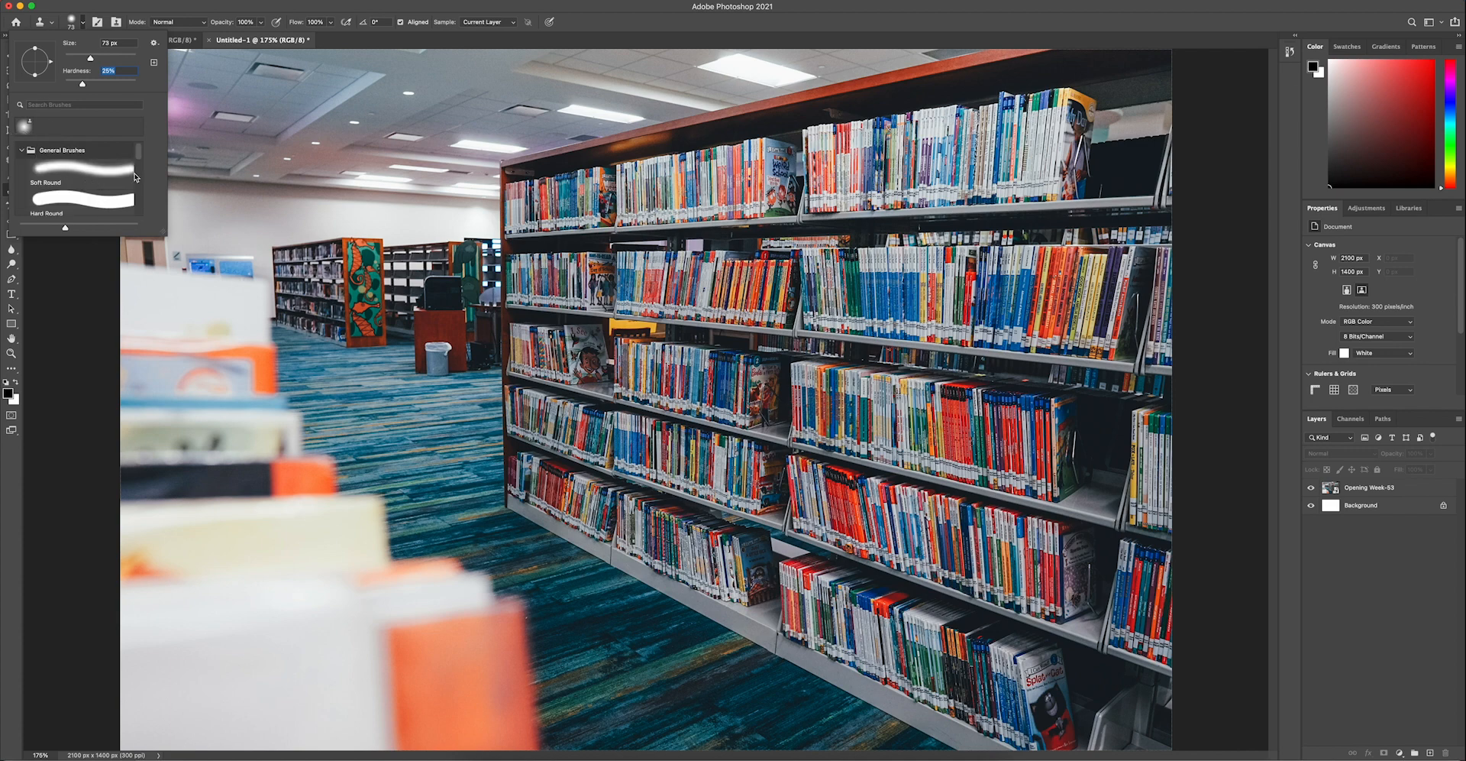
drag(139, 155, 146, 175)
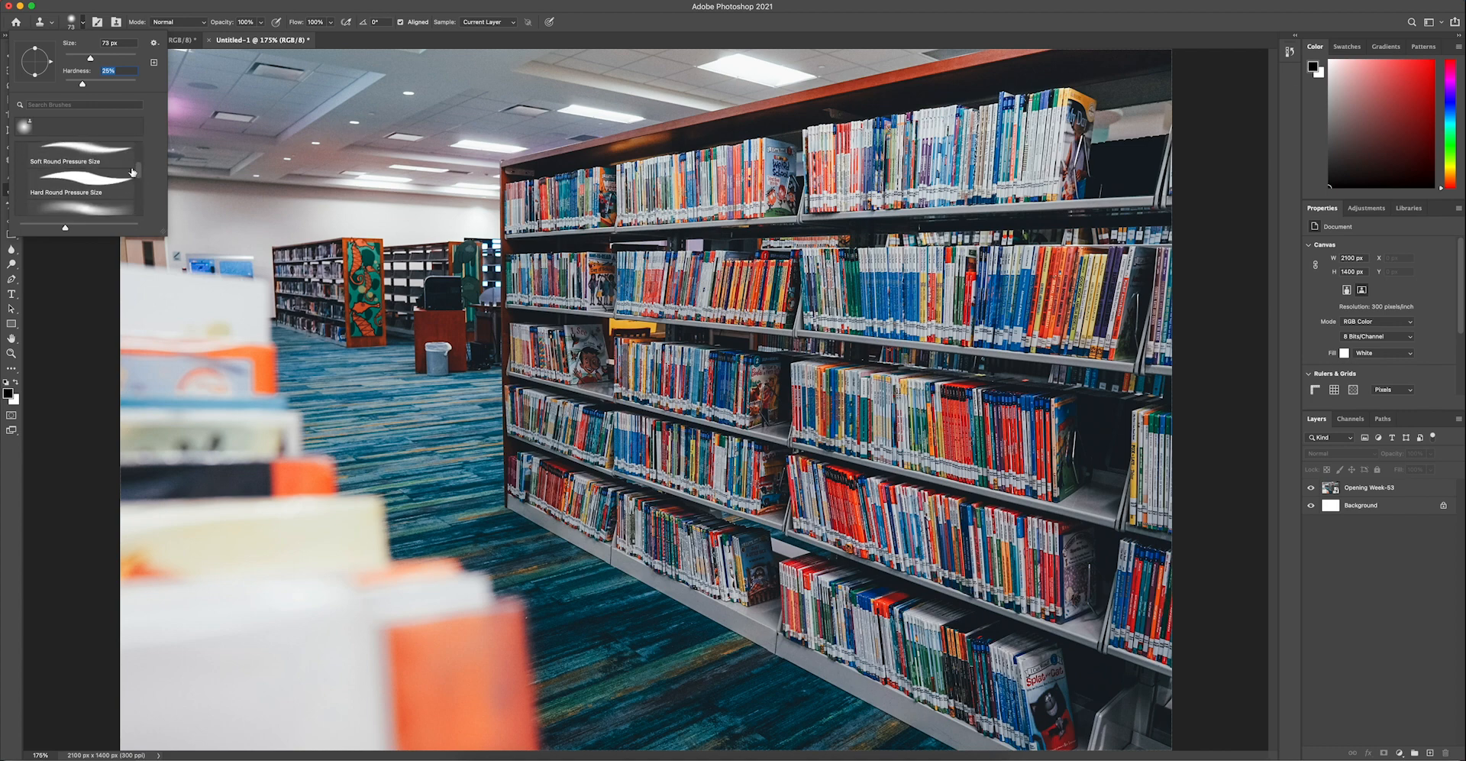
mouse_move(140, 169)
mouse_down()
mouse_move(143, 209)
mouse_move(136, 144)
mouse_up()
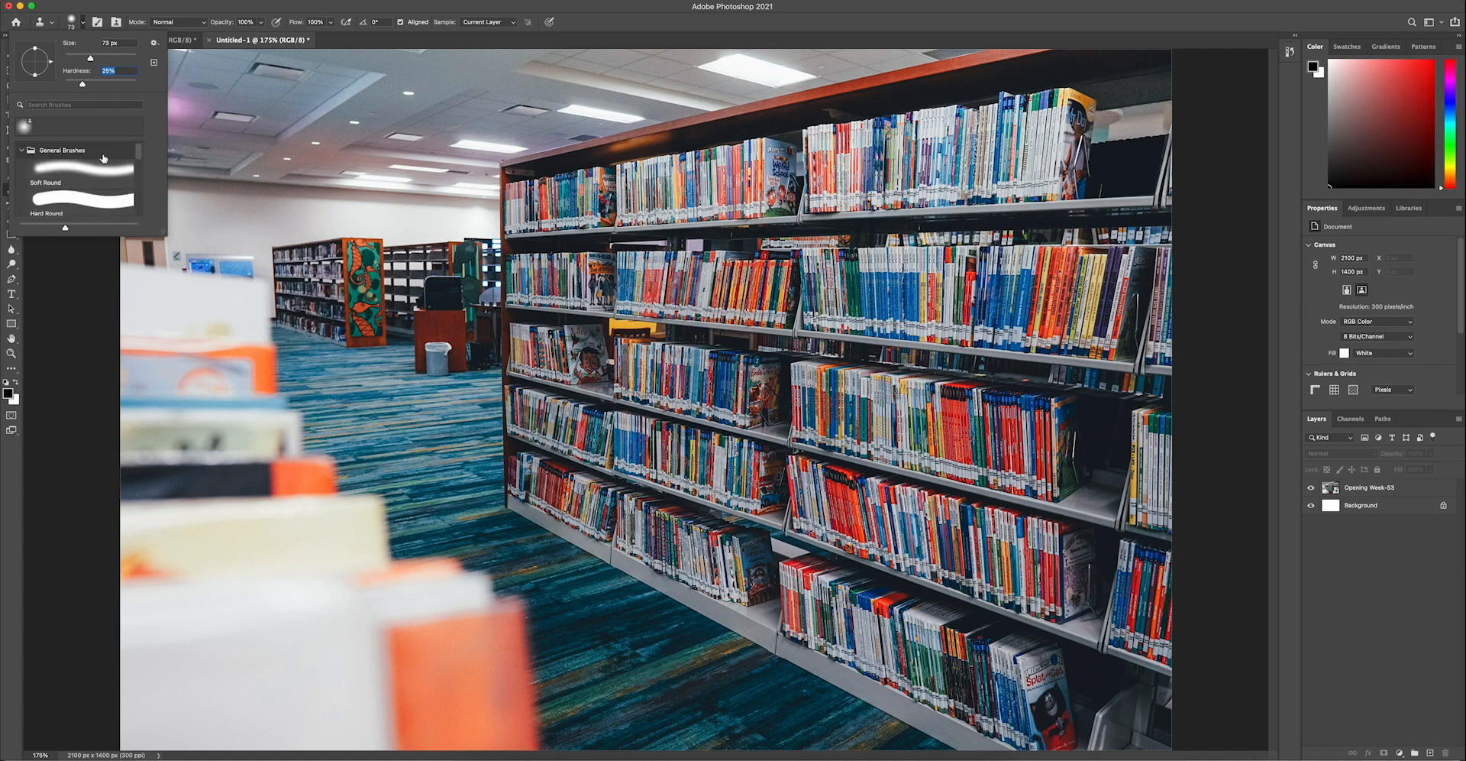
click(21, 151)
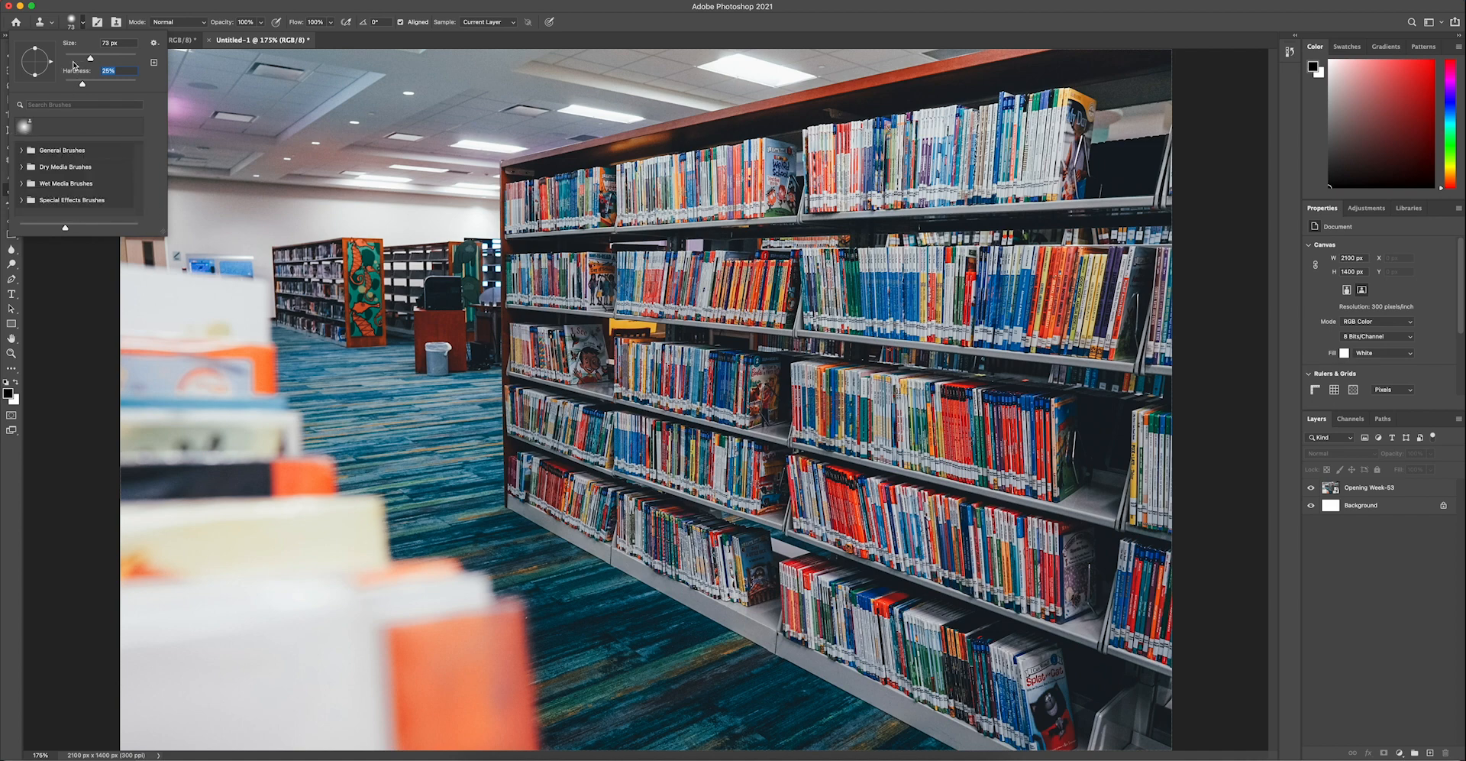
click(424, 40)
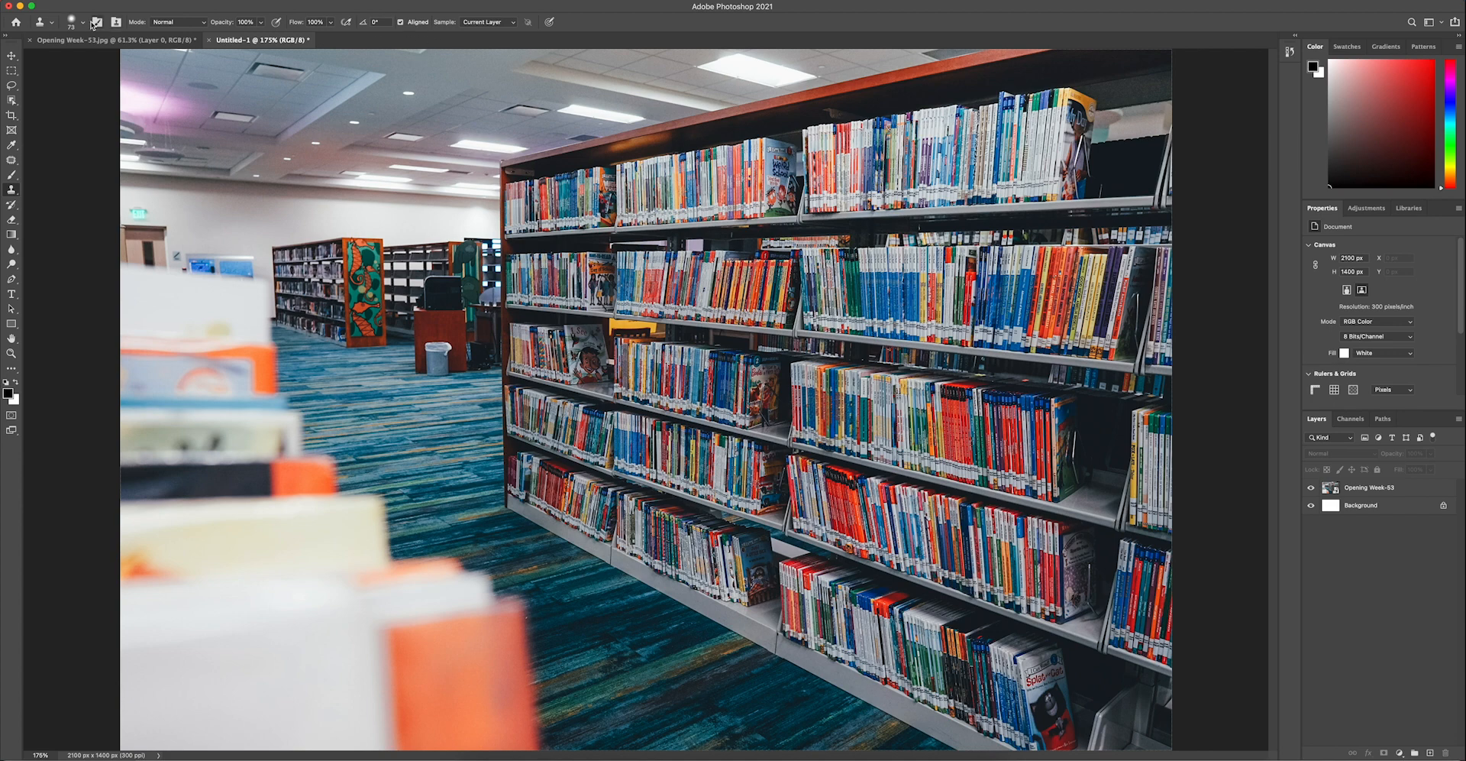
click(198, 24)
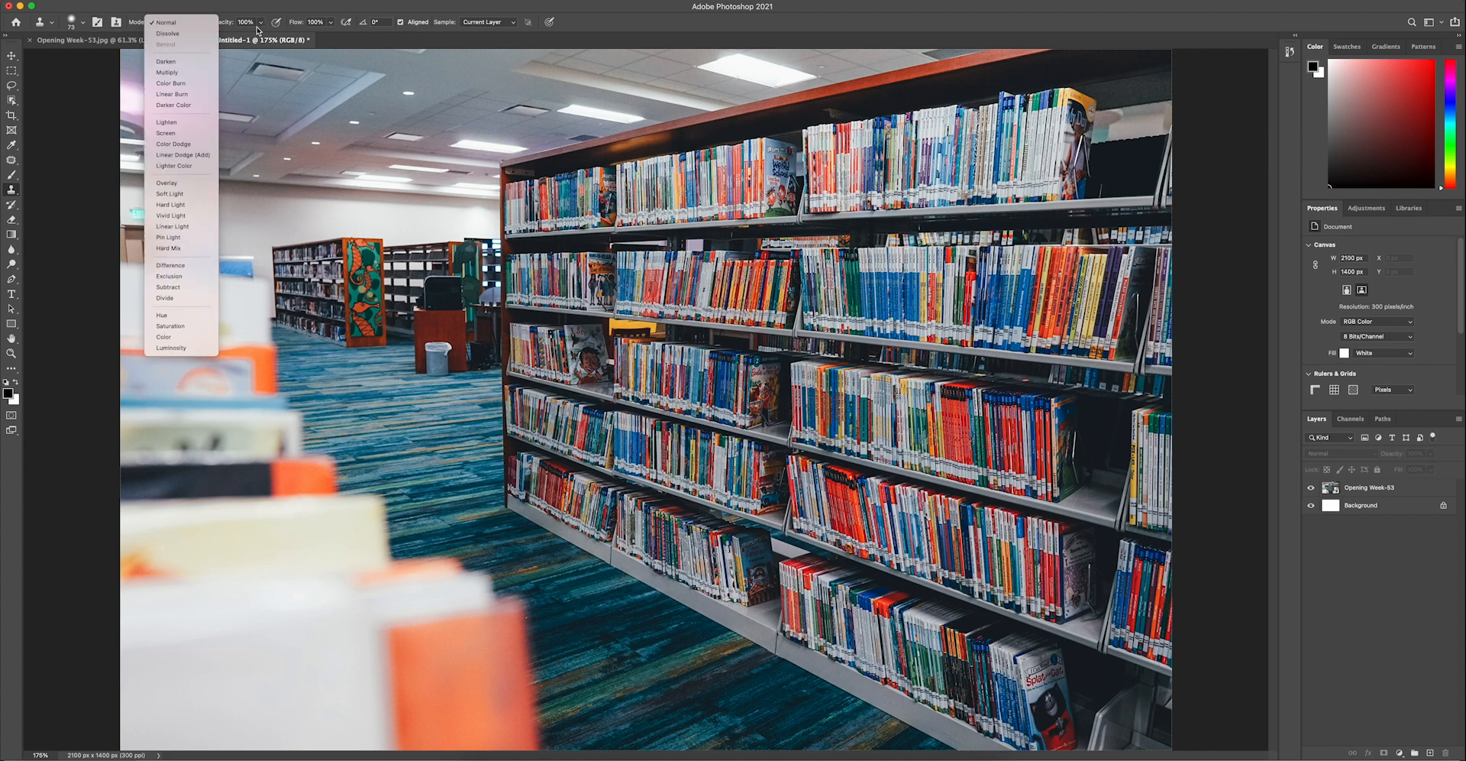
click(589, 24)
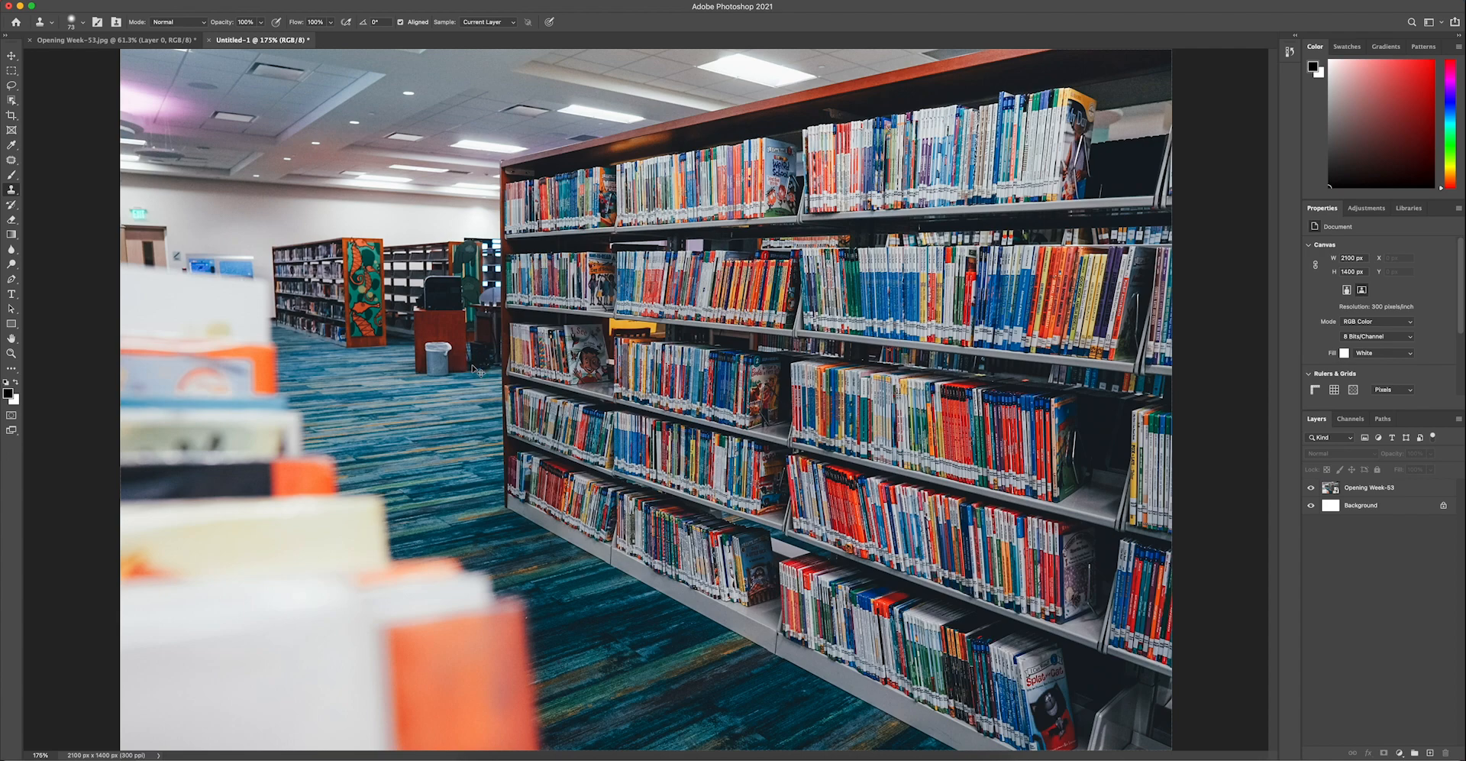
Set the Clone Stamp brush size to 44 px for retouching the trash can in front of the desk
key(super+equal)
key(super+equal)
key(super+equal)
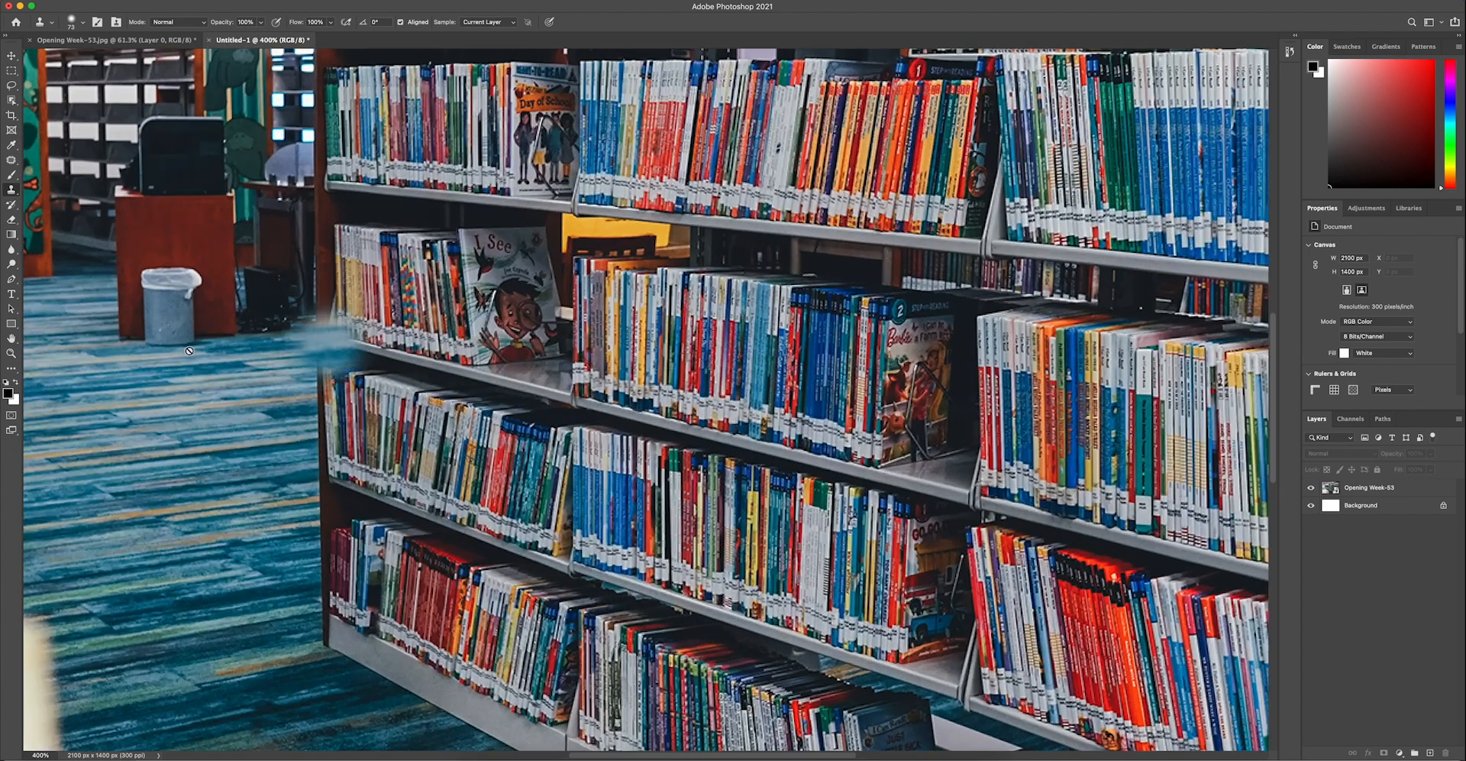
scroll(129, 345, left, 5)
scroll(130, 344, left, 3)
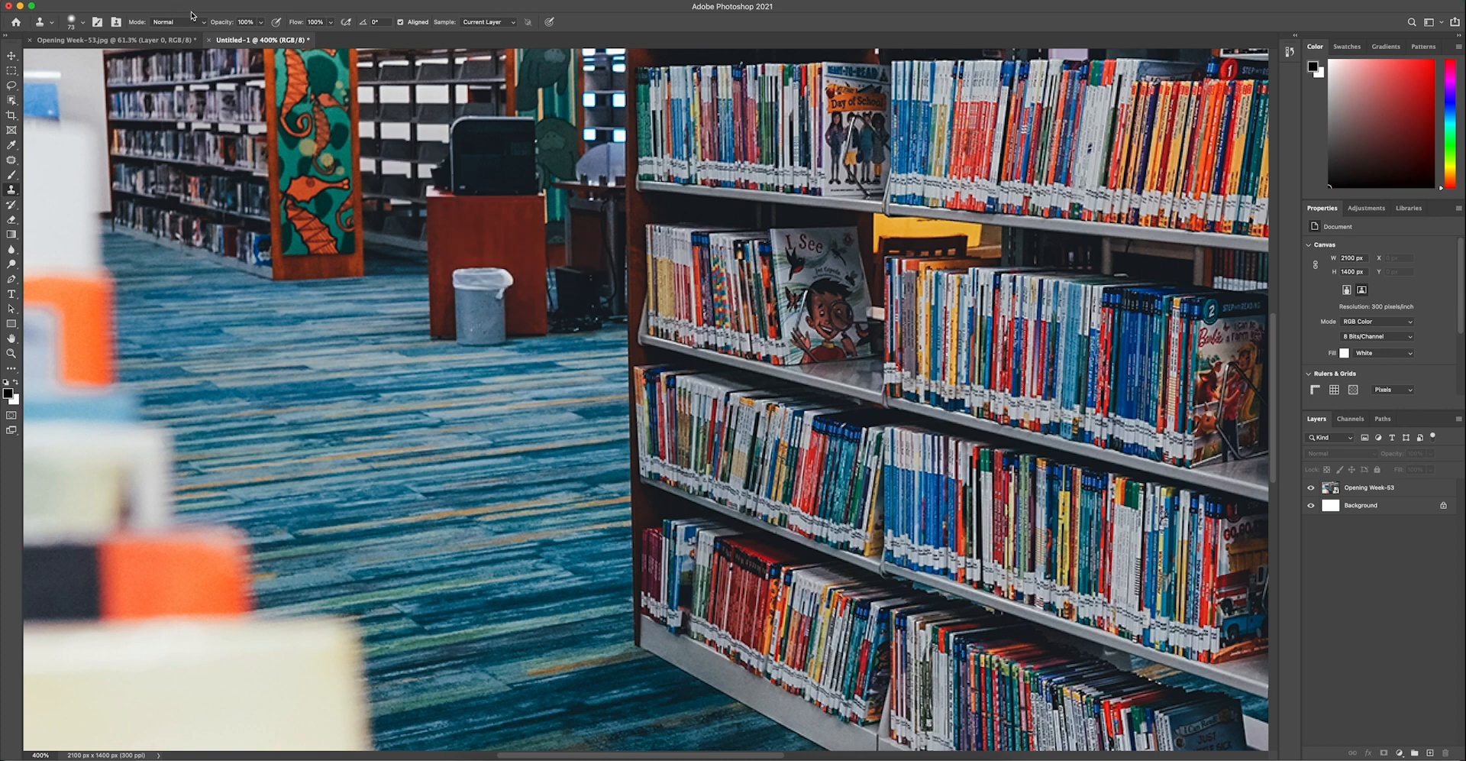
click(84, 23)
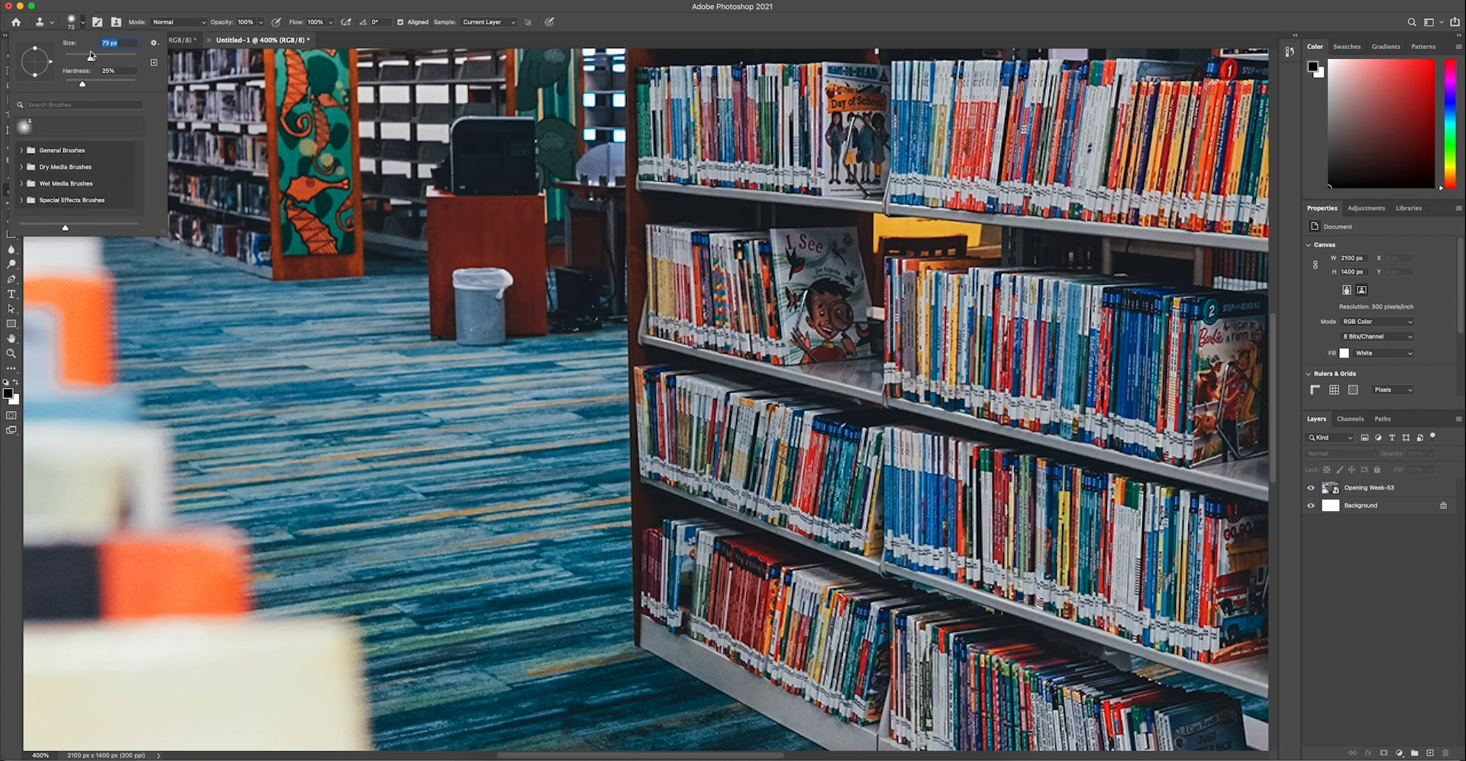
drag(90, 61, 80, 59)
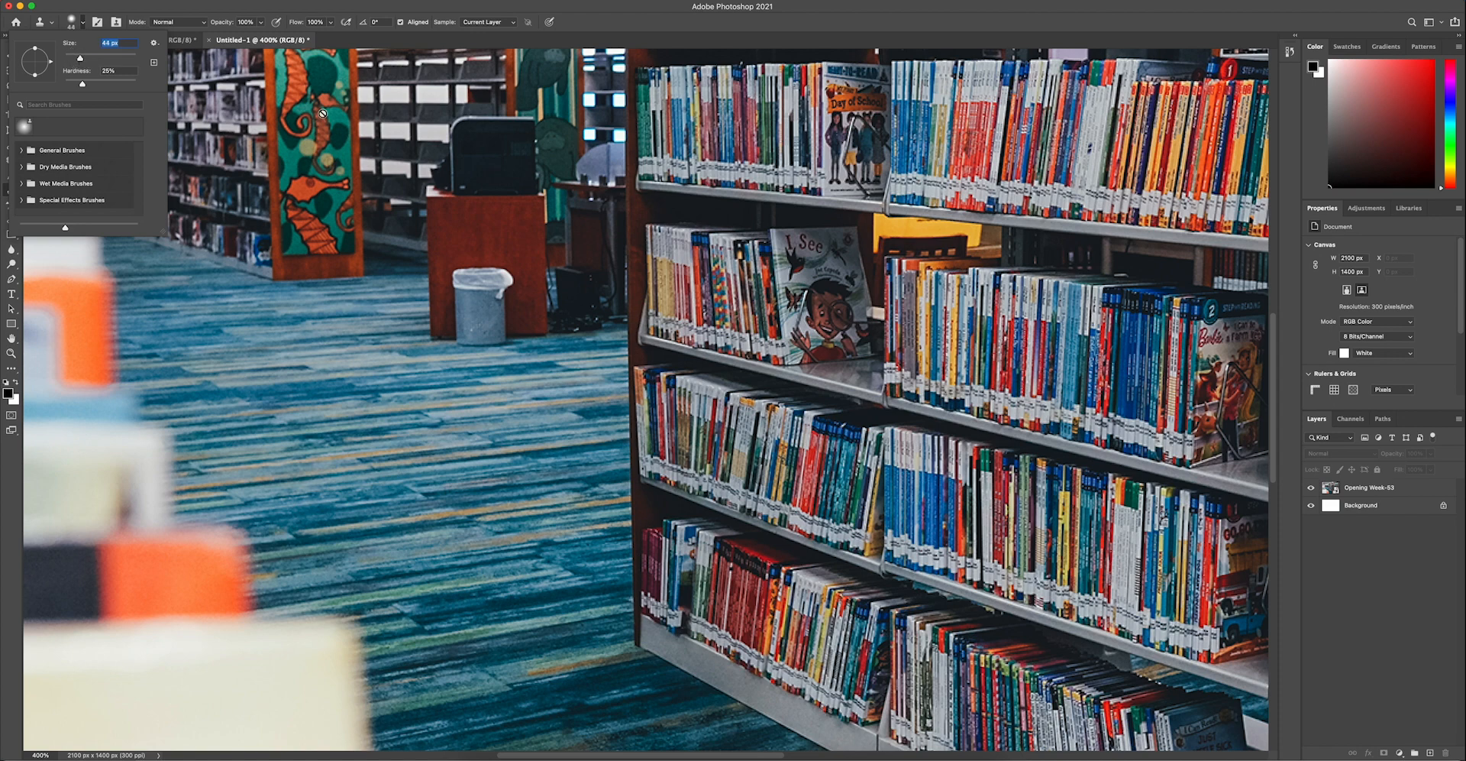
Select the Opening Week-53 layer and rasterize its smart object so it can be cloned on
click(473, 234)
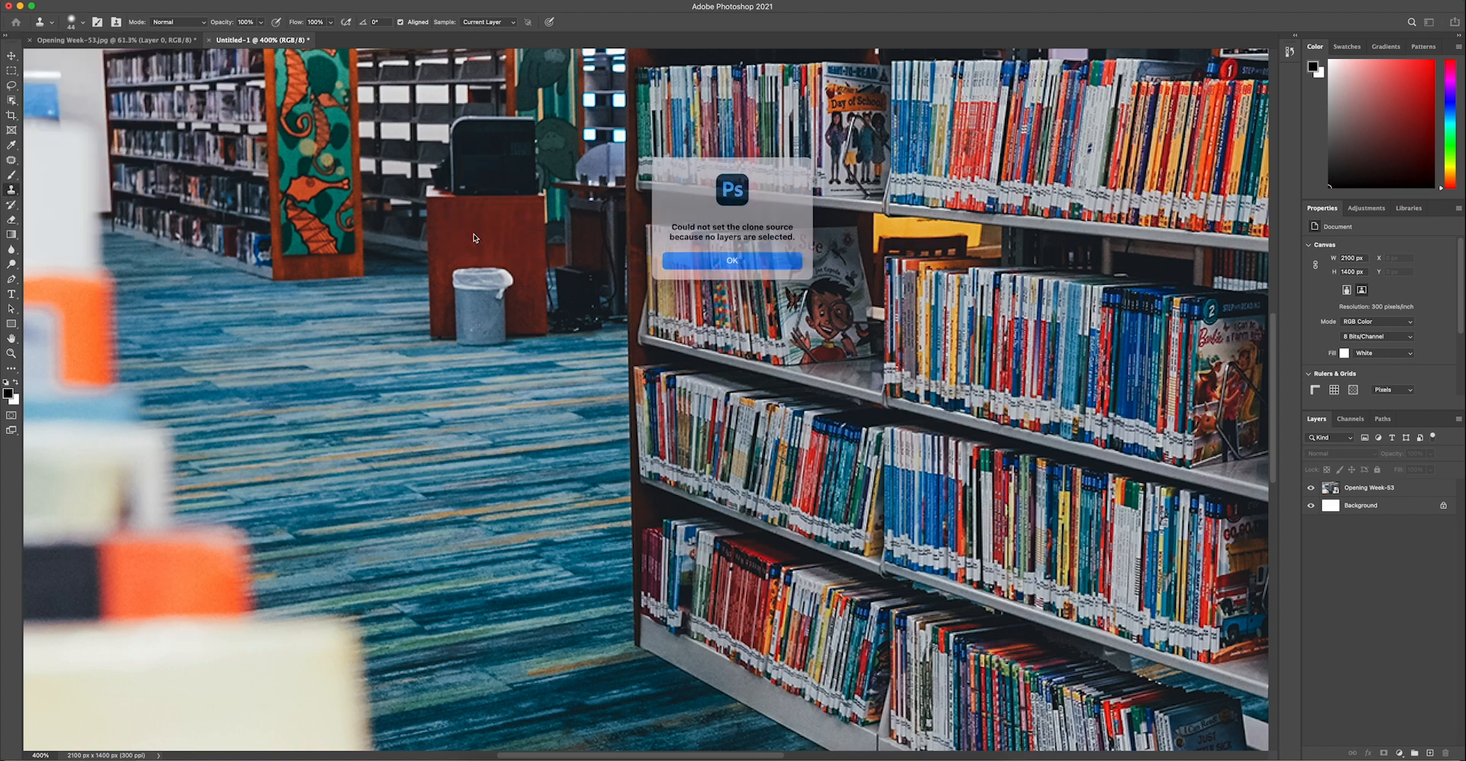
click(723, 254)
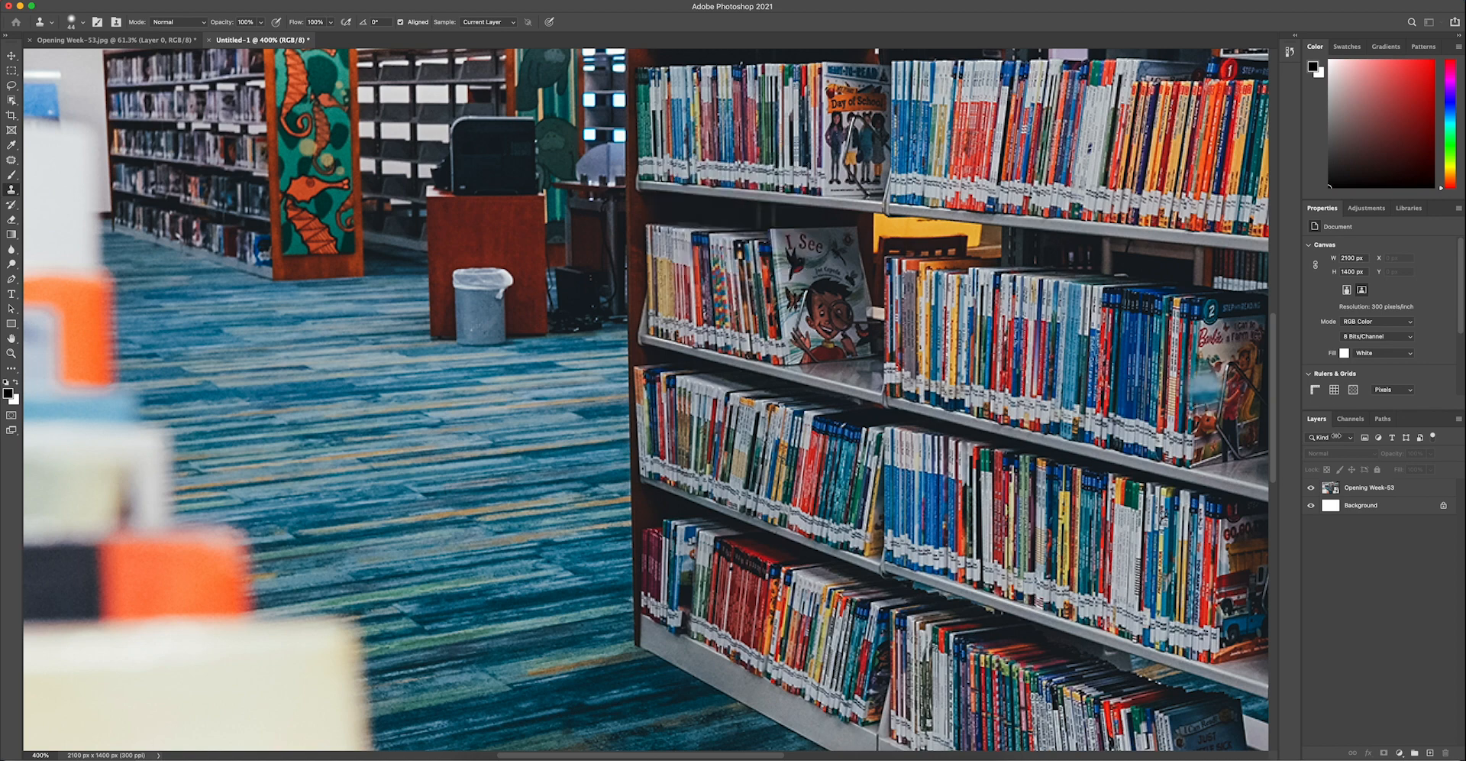
click(1405, 492)
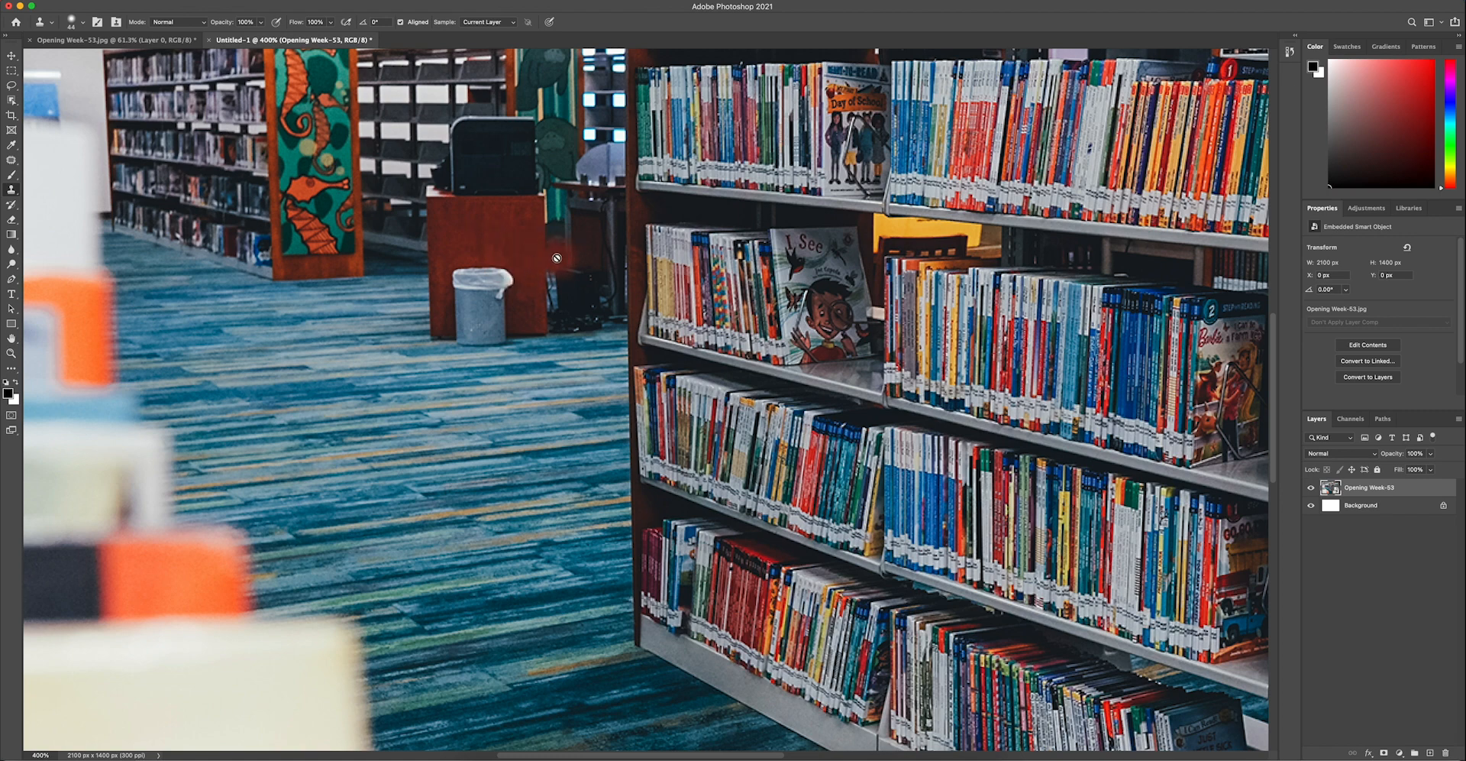
click(462, 281)
click(762, 279)
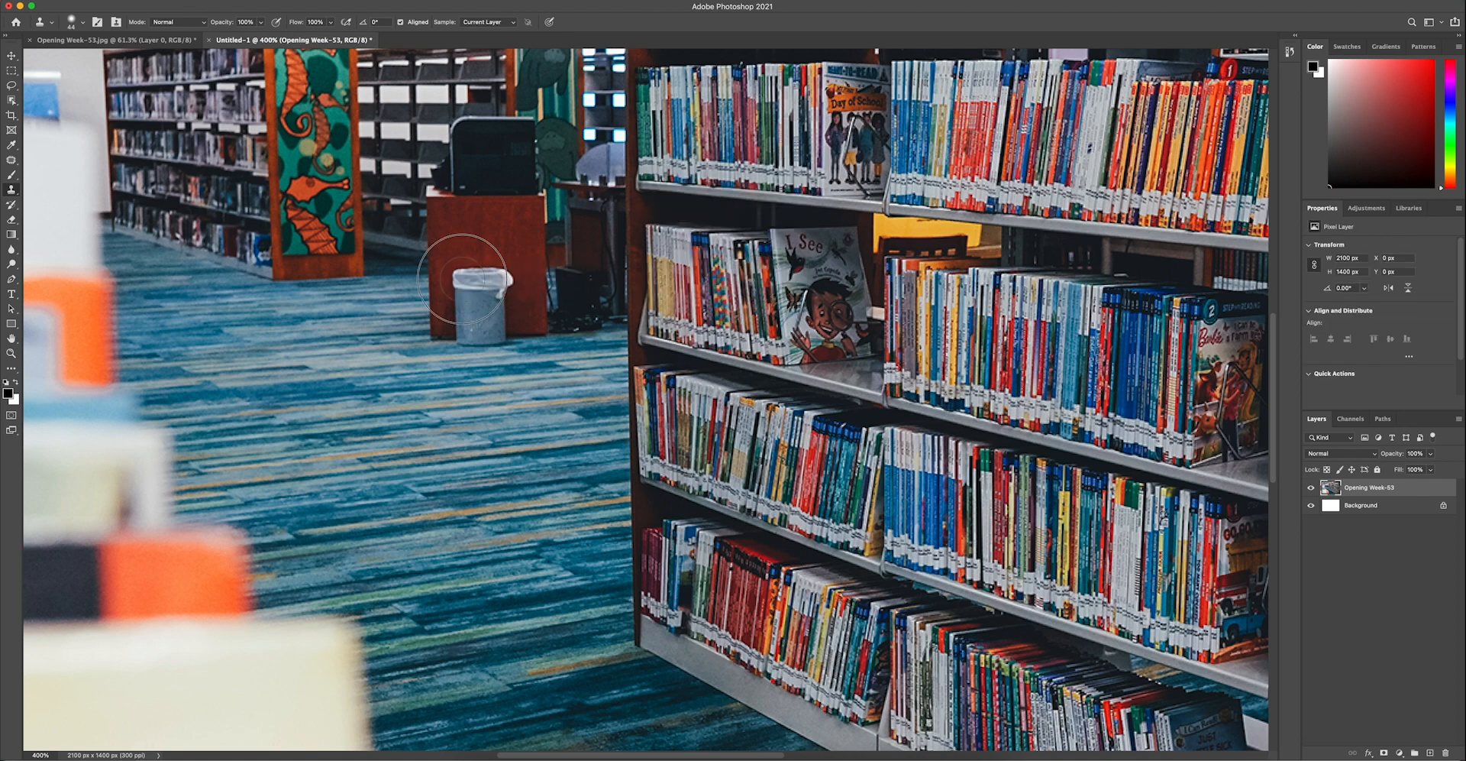
Clone the desk's red wood over the upper part of the trash can
mouse_move(462, 280)
mouse_down()
mouse_move(484, 262)
mouse_move(504, 278)
mouse_up()
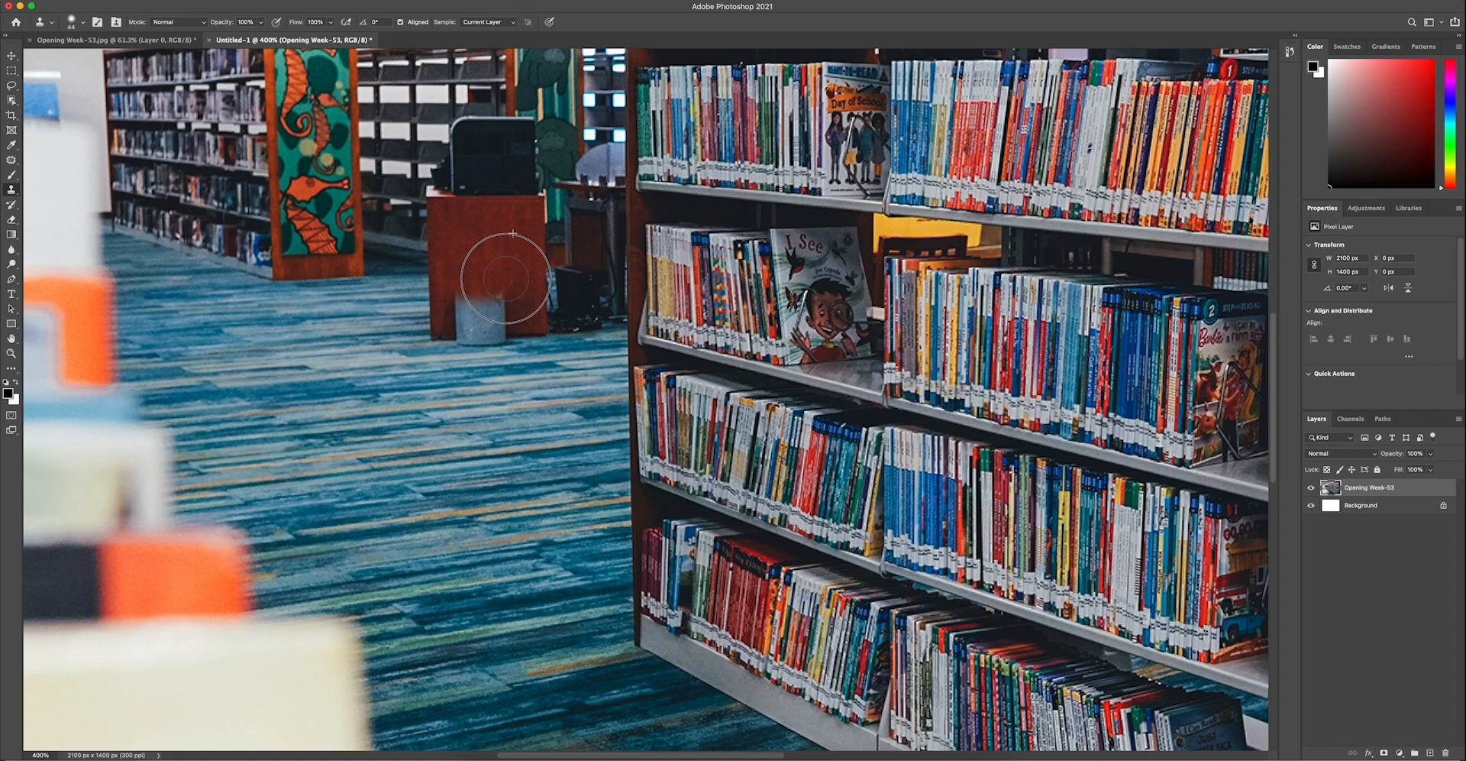
alt+click(514, 246)
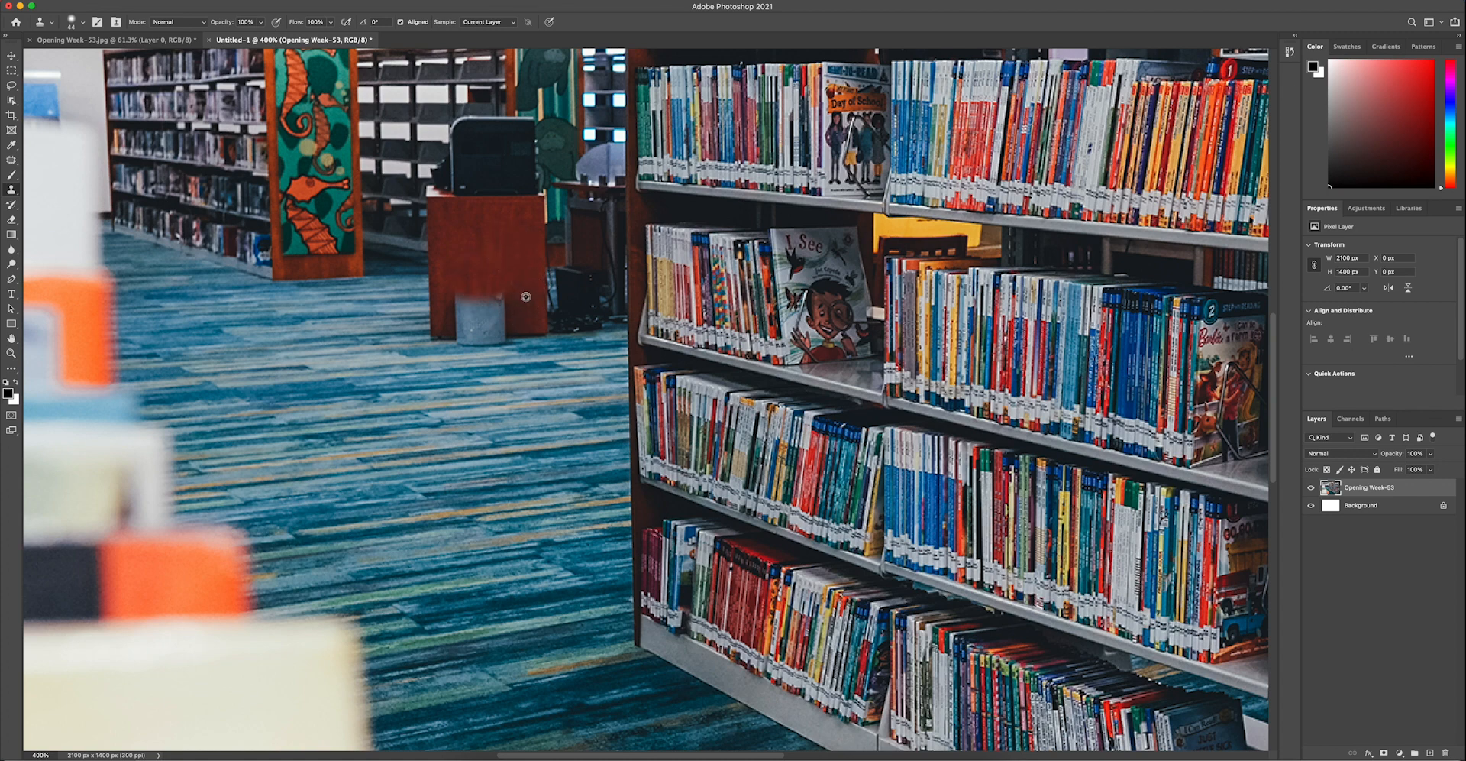
drag(524, 297, 483, 301)
drag(558, 289, 547, 317)
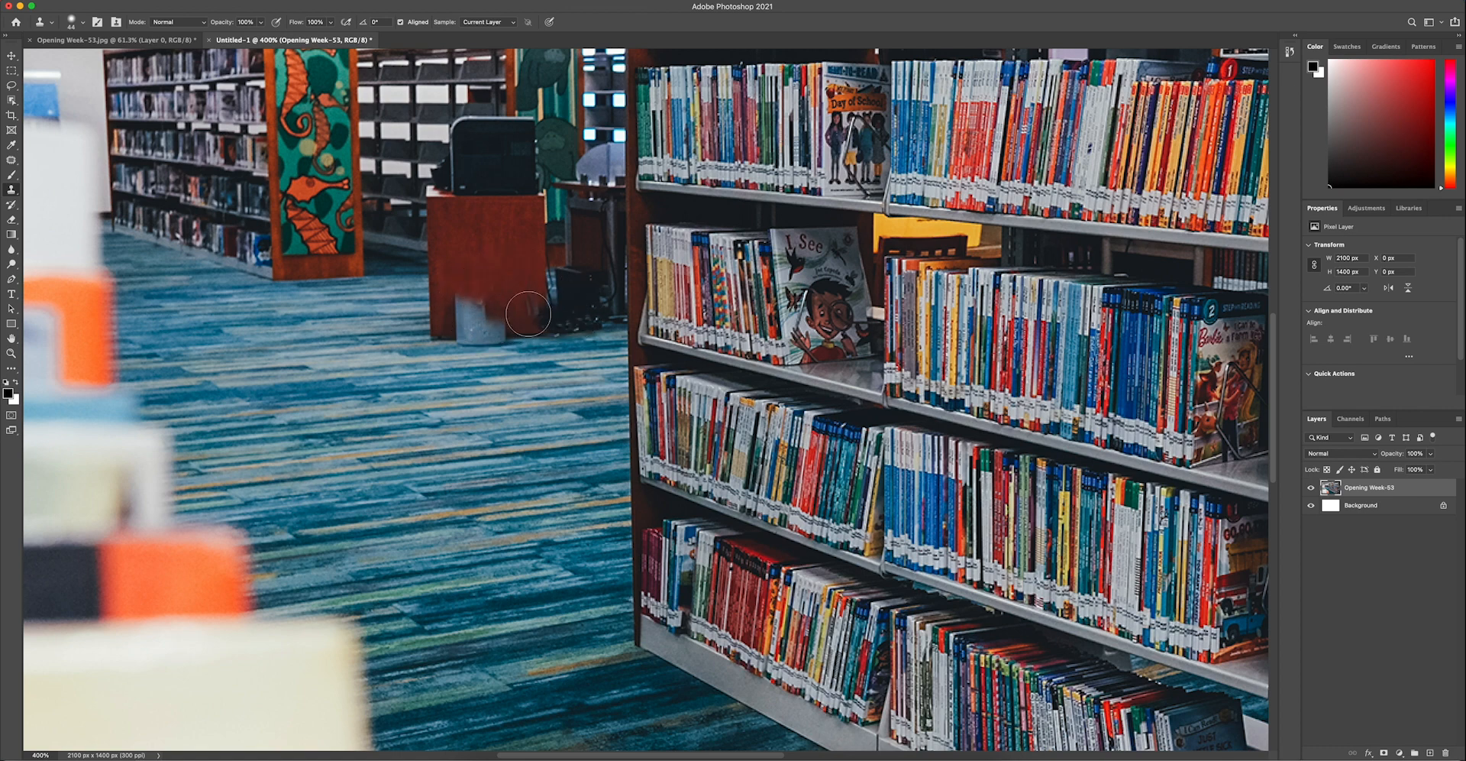
Resample clean areas of the desk front and clone them over the remaining lower part of the trash can
alt+click(505, 265)
click(491, 304)
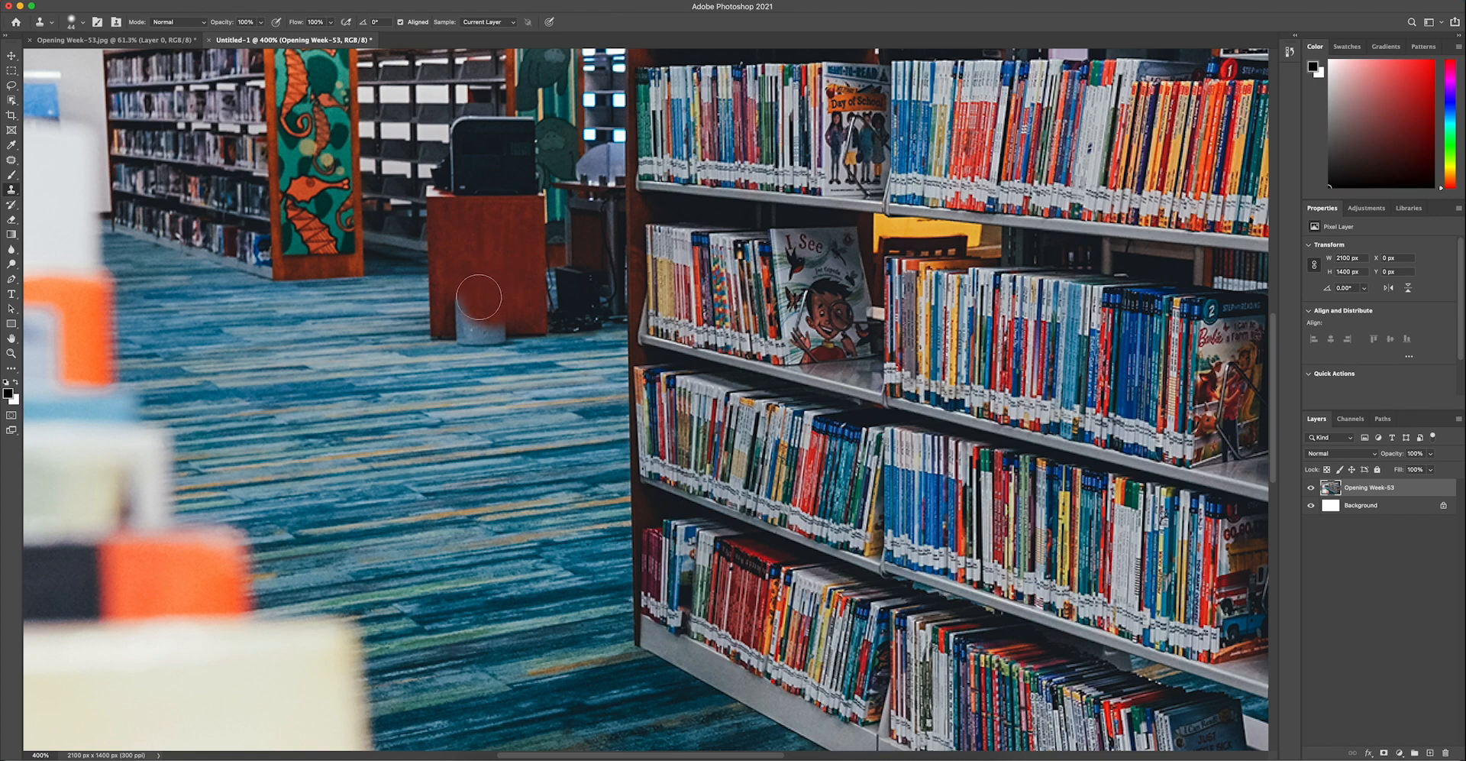
drag(466, 303, 501, 307)
alt+click(520, 310)
mouse_move(488, 312)
mouse_down()
mouse_move(464, 317)
mouse_move(576, 327)
mouse_move(554, 334)
mouse_up()
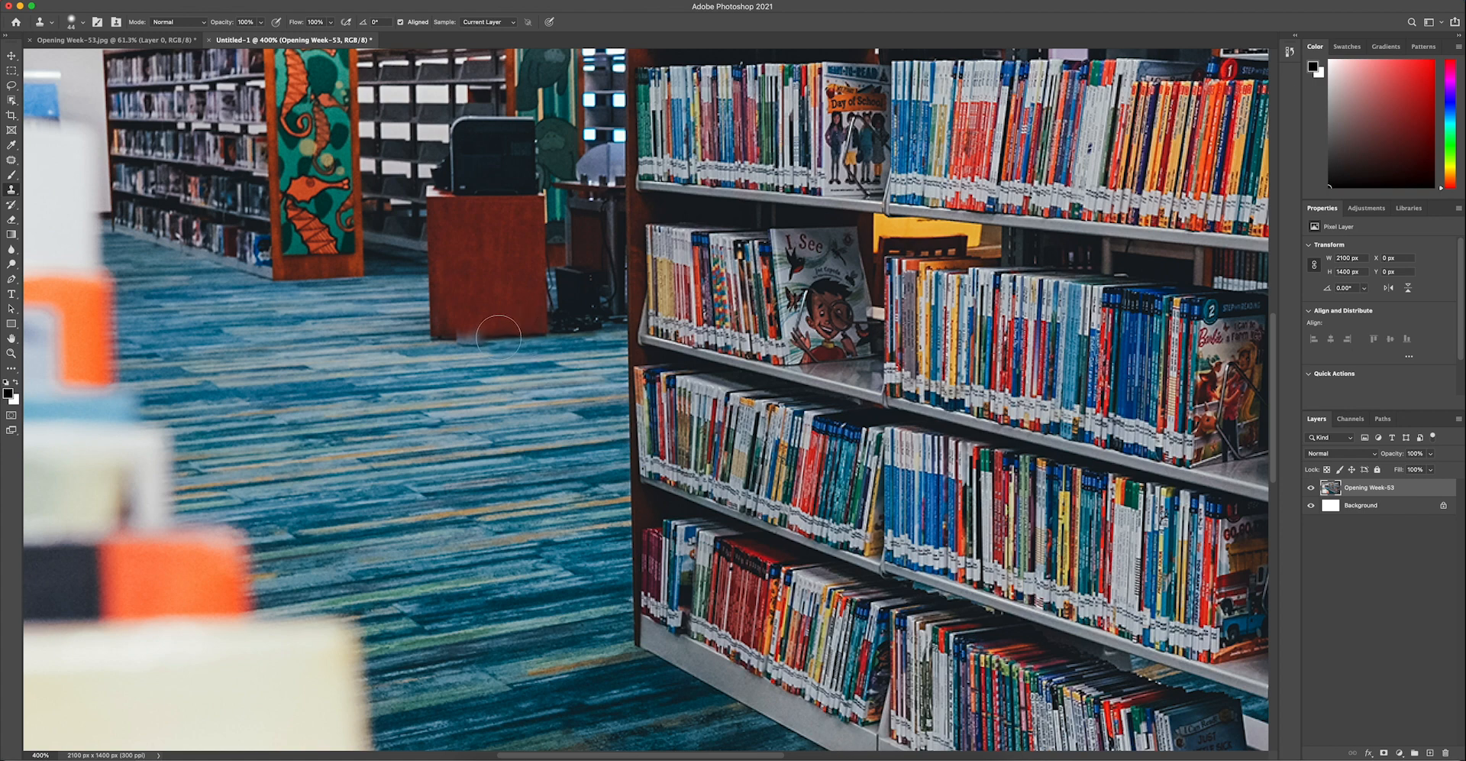
Rebuild the desk's bottom edge where the trash can stood, cloning from samples taken along the desk's base
drag(489, 334, 470, 336)
alt+click(481, 320)
click(463, 332)
alt+click(502, 332)
click(469, 332)
click(449, 332)
Even out the retouched desk front and the carpet below it with fresh clone samples of wood and carpet
alt+click(506, 245)
alt+click(495, 239)
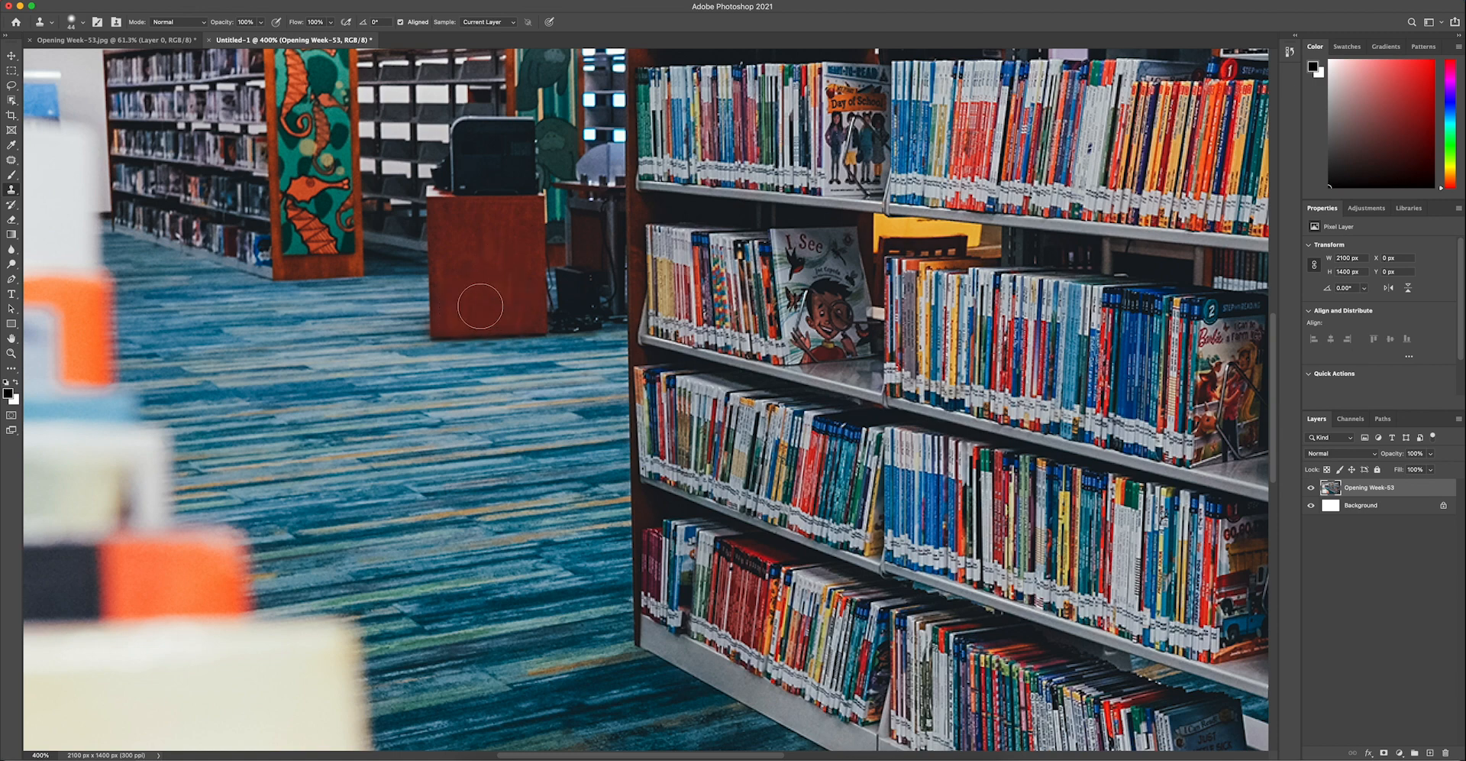
alt+click(502, 254)
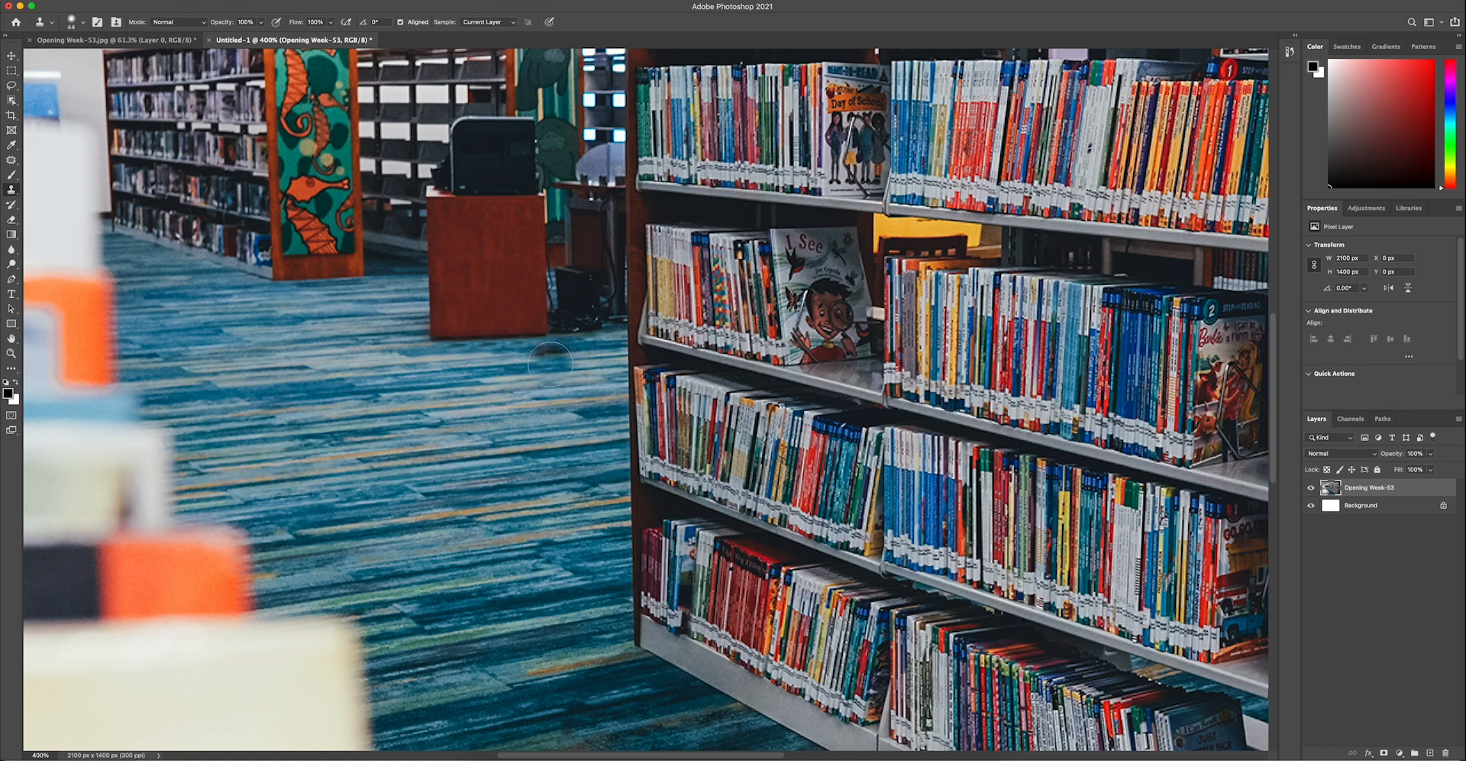
alt+click(443, 359)
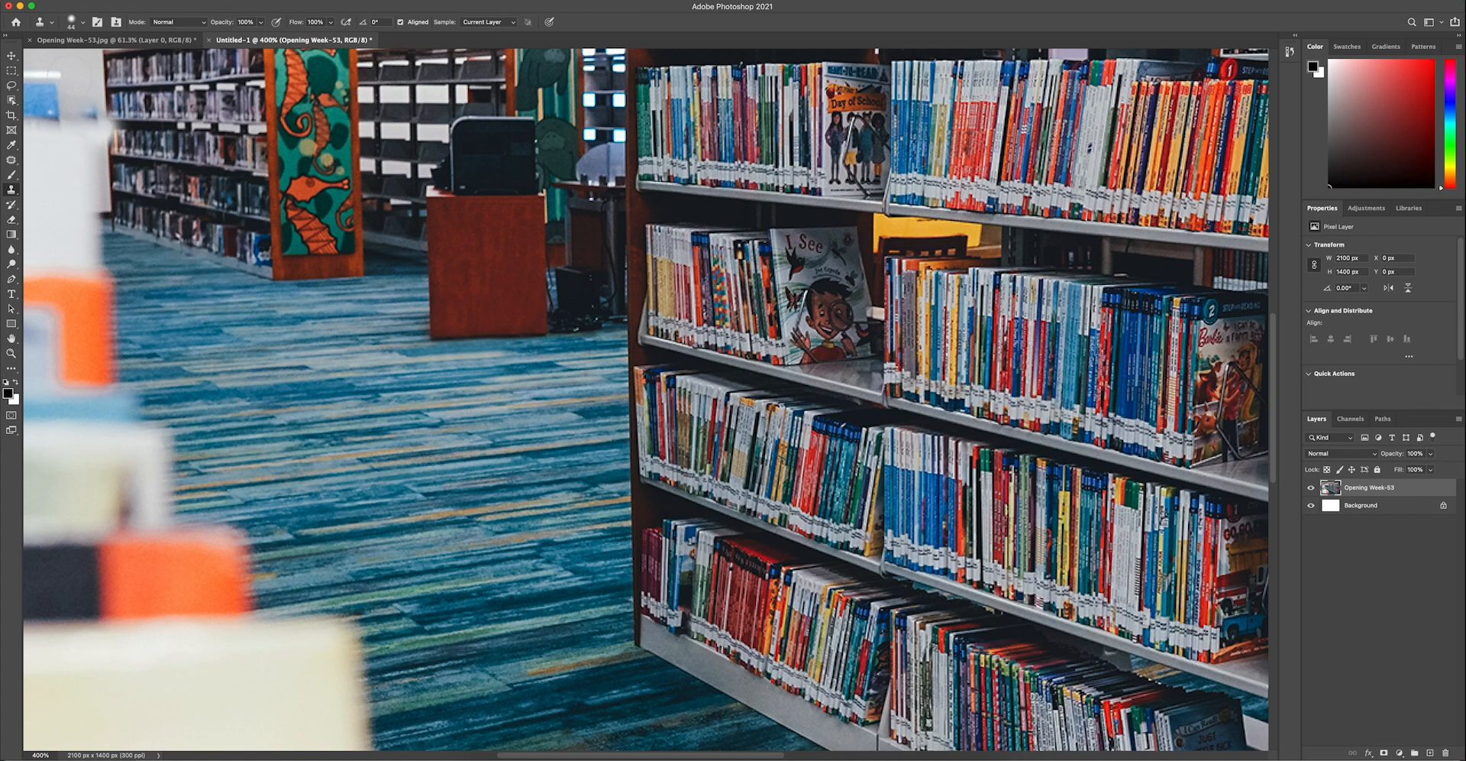
Reduce the Clone Stamp brush size to 27 px
click(12, 57)
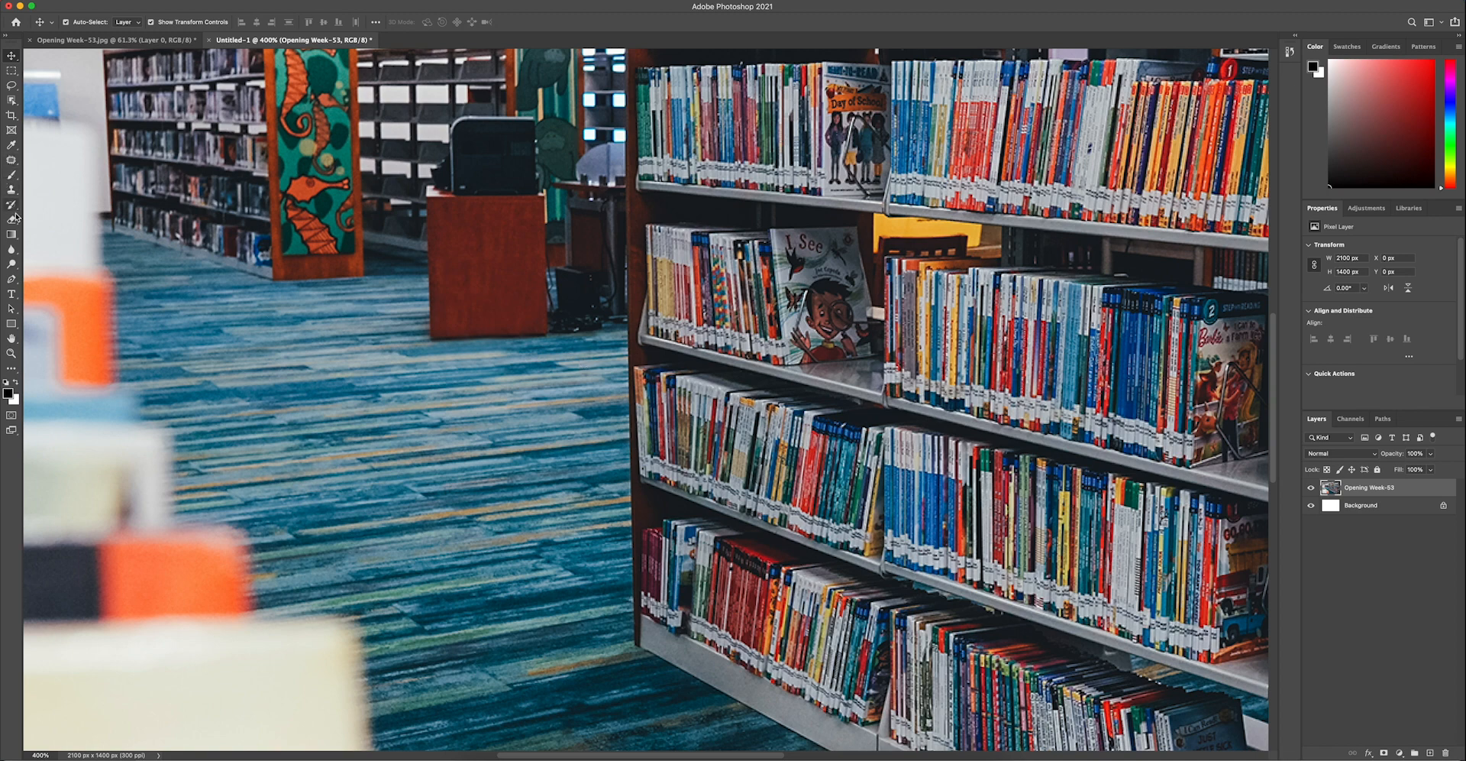
click(12, 189)
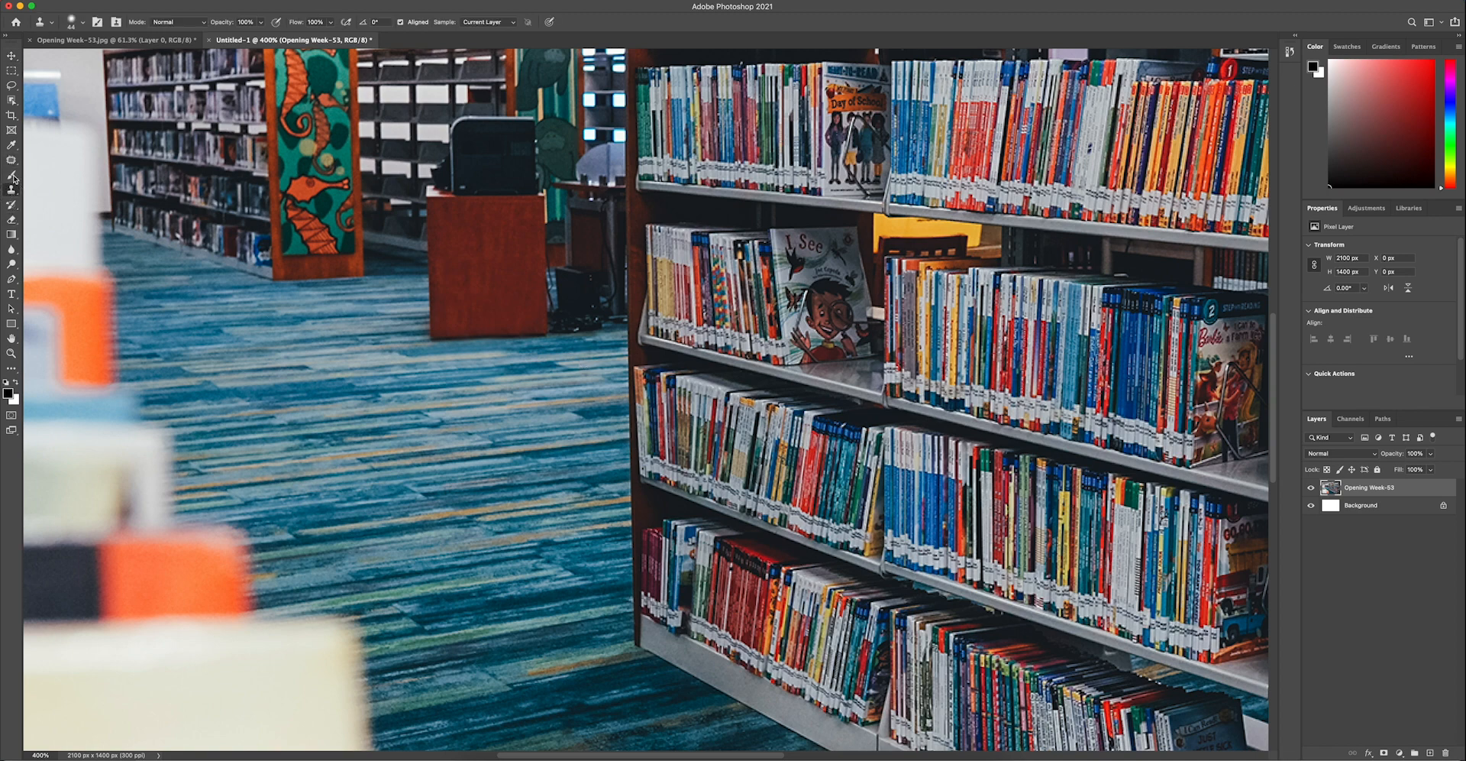
click(83, 23)
drag(81, 60, 73, 59)
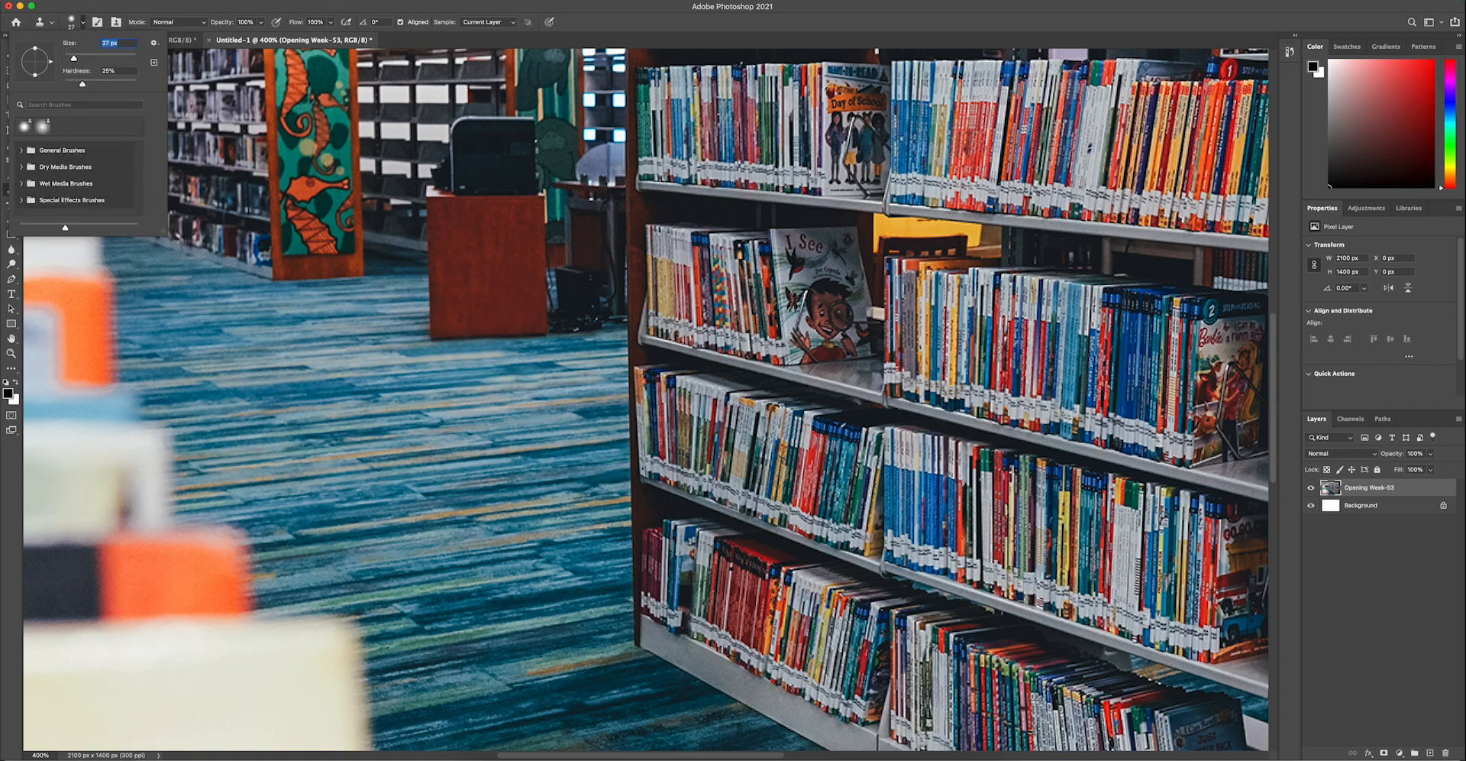
key(Return)
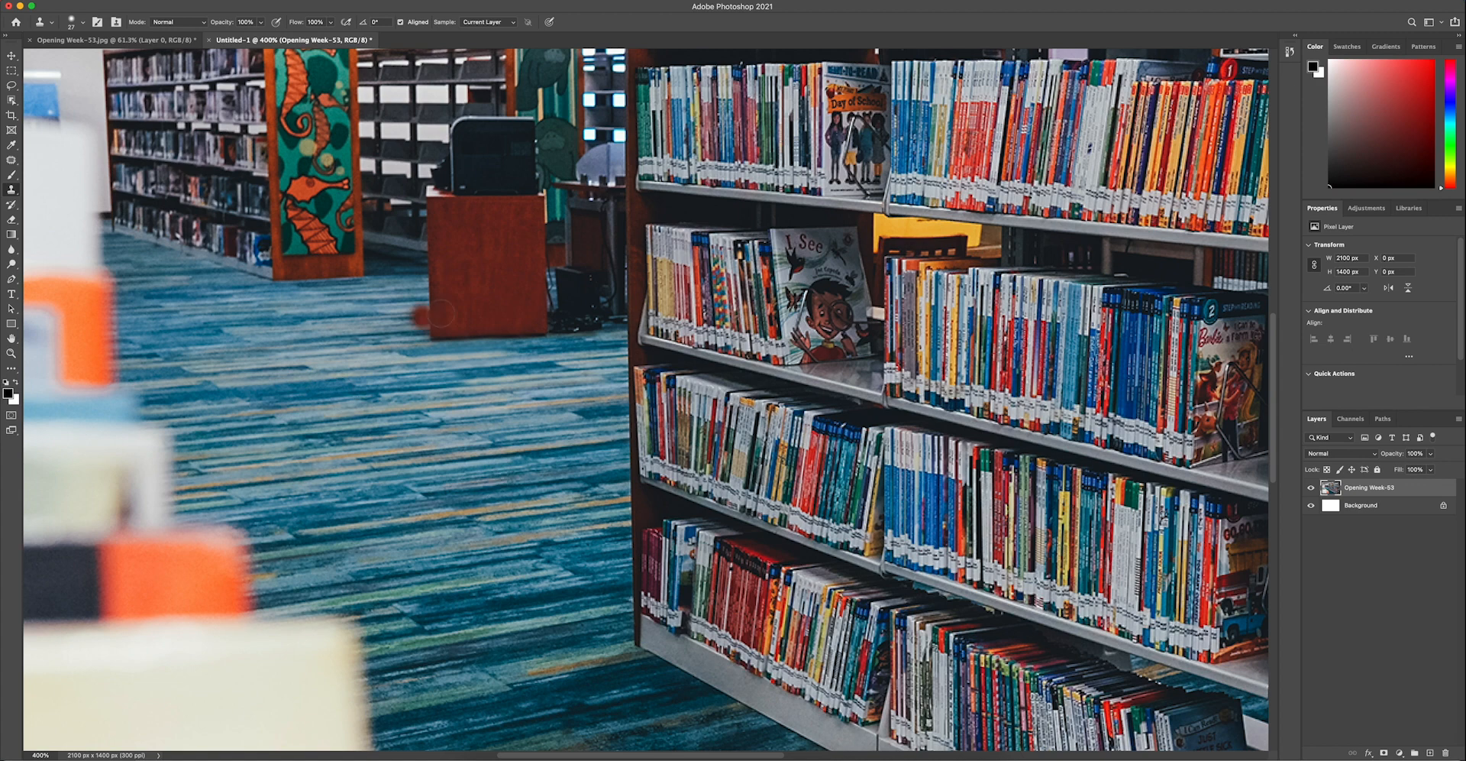
Fit the whole retouched photo on screen and compare it with the Opening Week-53.jpg document
click(11, 55)
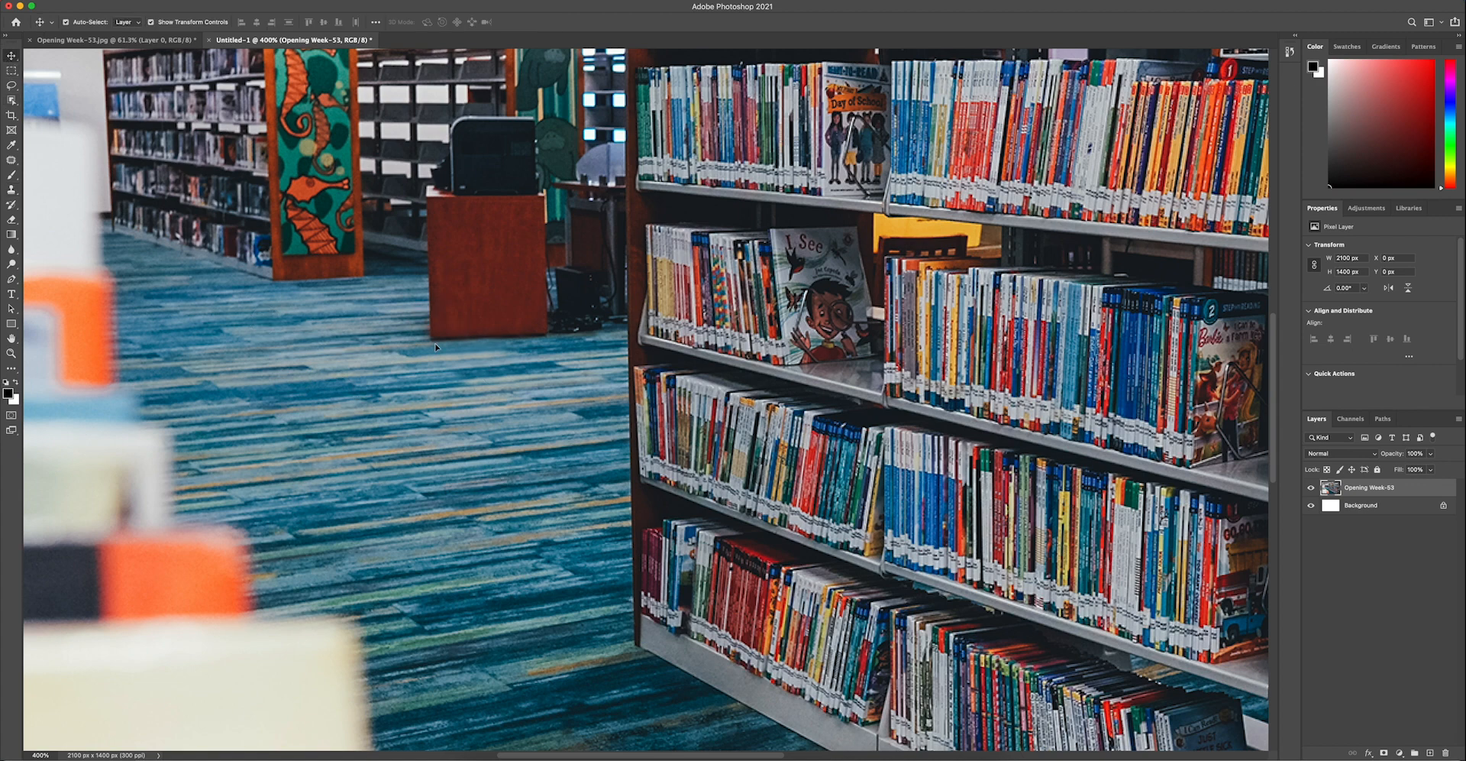
key(super+minus)
key(super+minus)
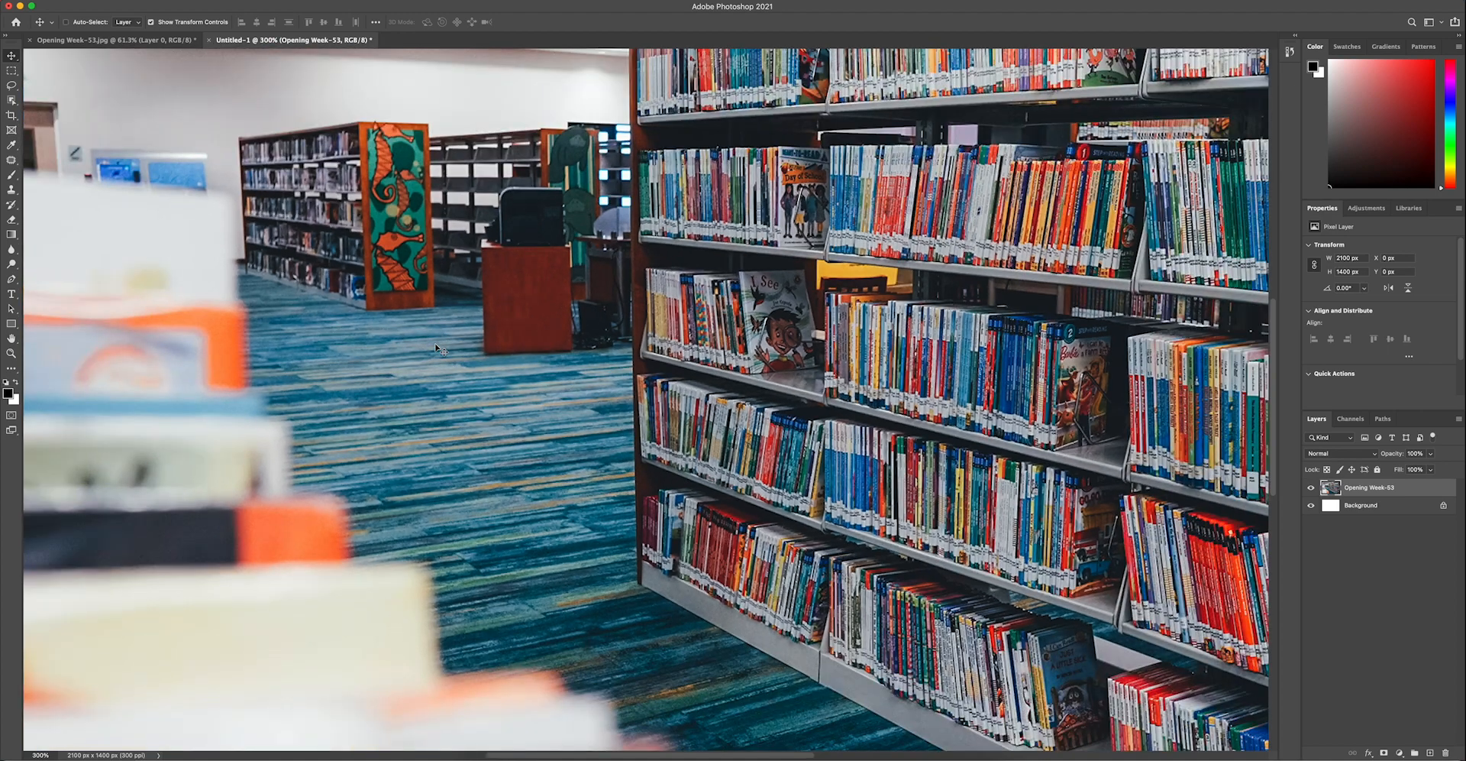
key(super+minus)
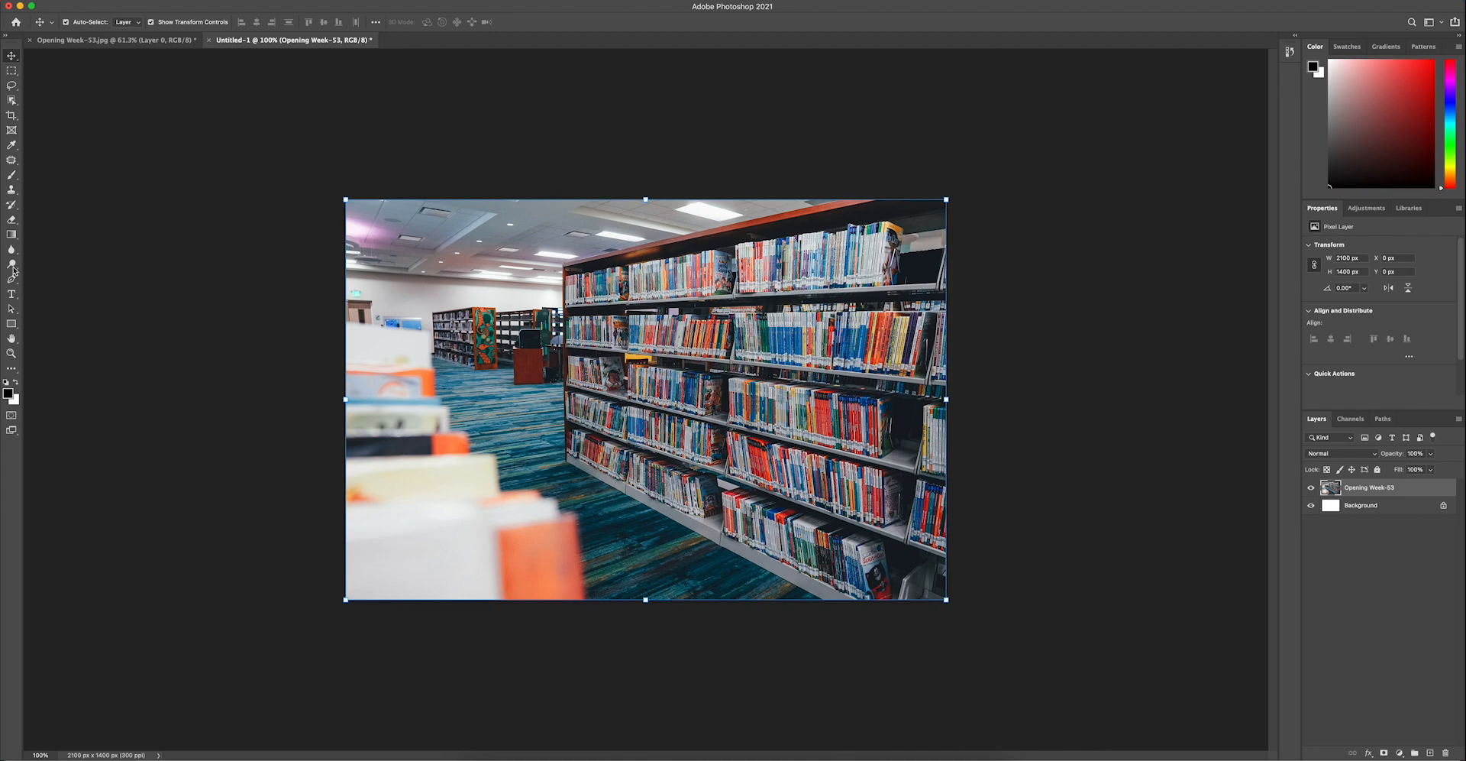
click(11, 354)
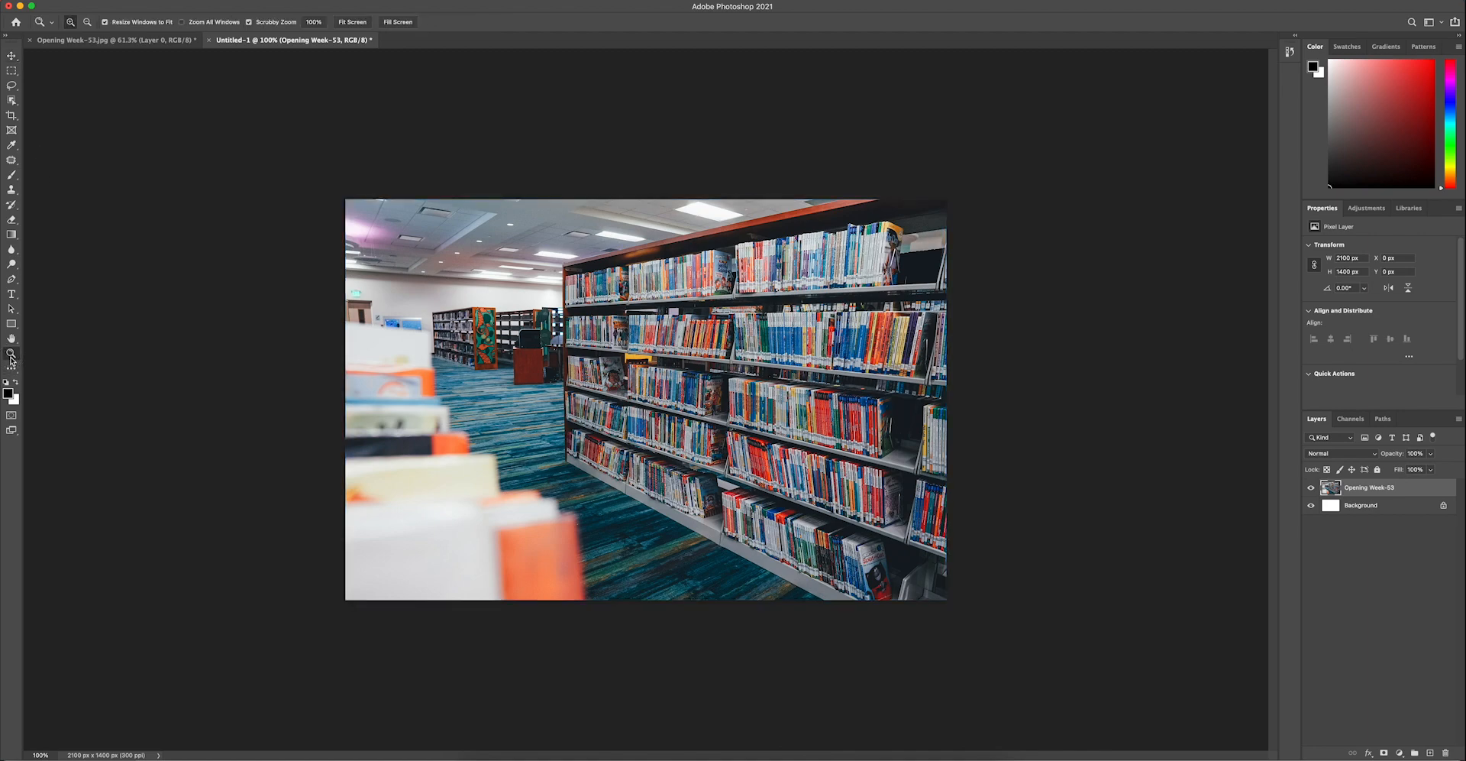
click(366, 25)
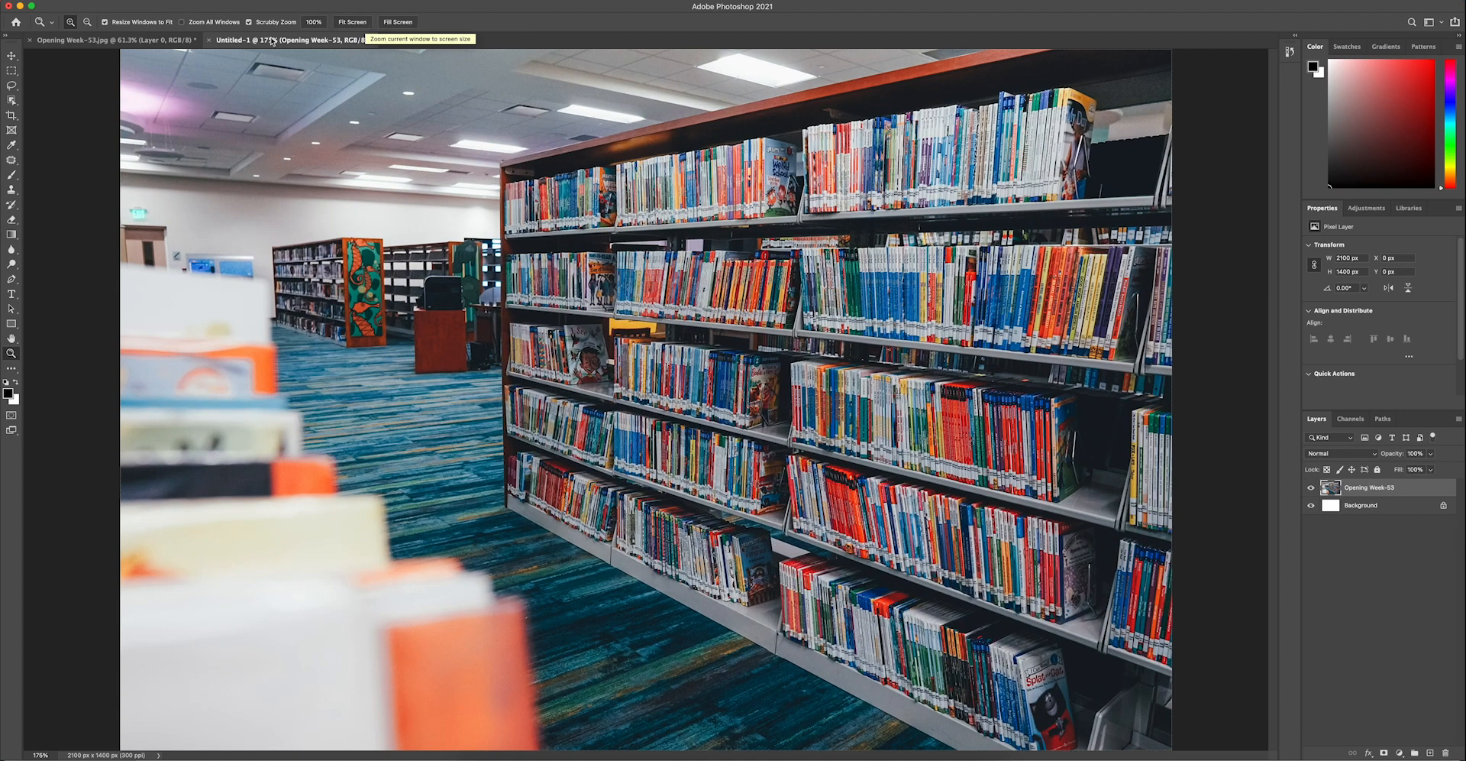
click(11, 56)
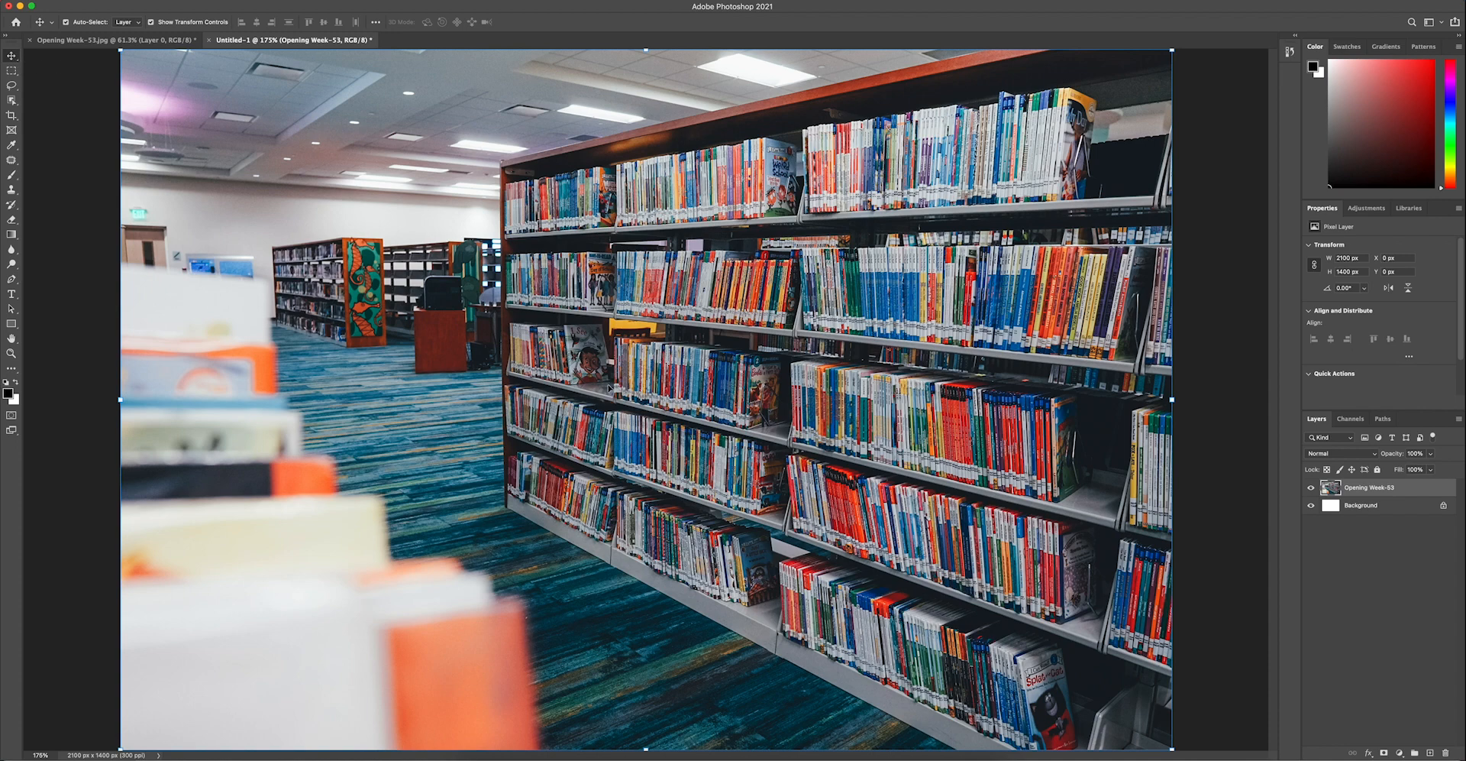
click(149, 42)
click(261, 46)
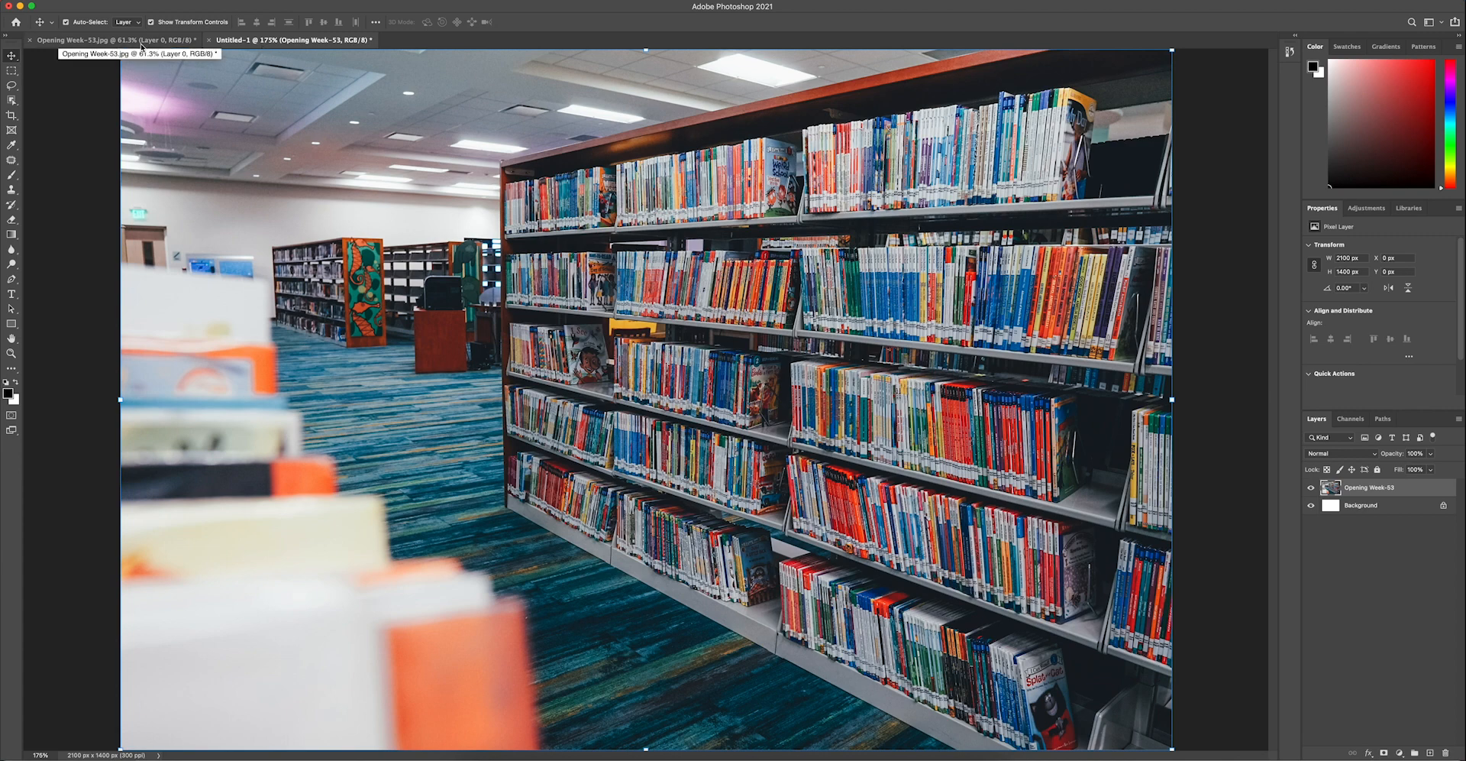
click(140, 43)
click(248, 44)
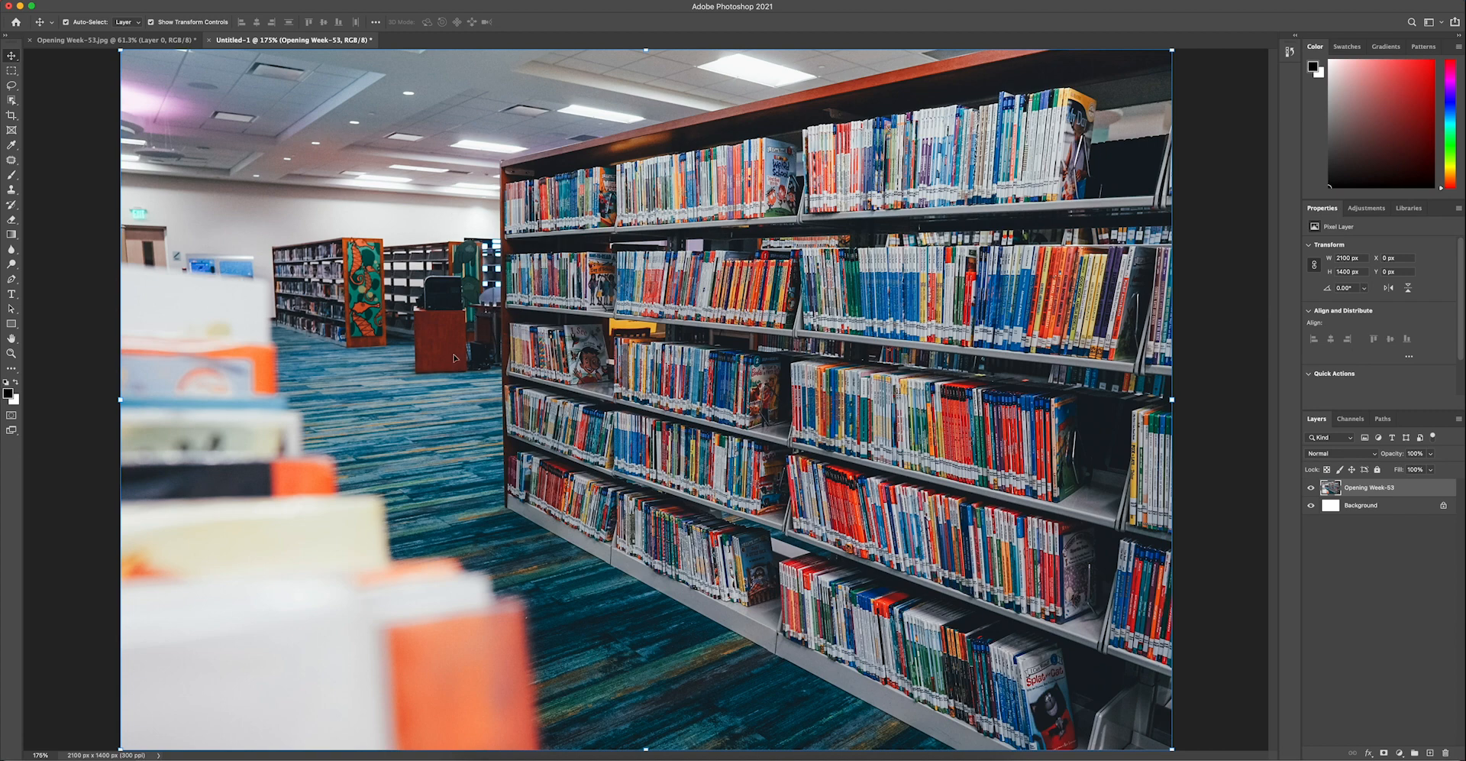
Quick-export the retouched image as a PNG named Shelf Edit, saved in the Documents folder
click(88, 0)
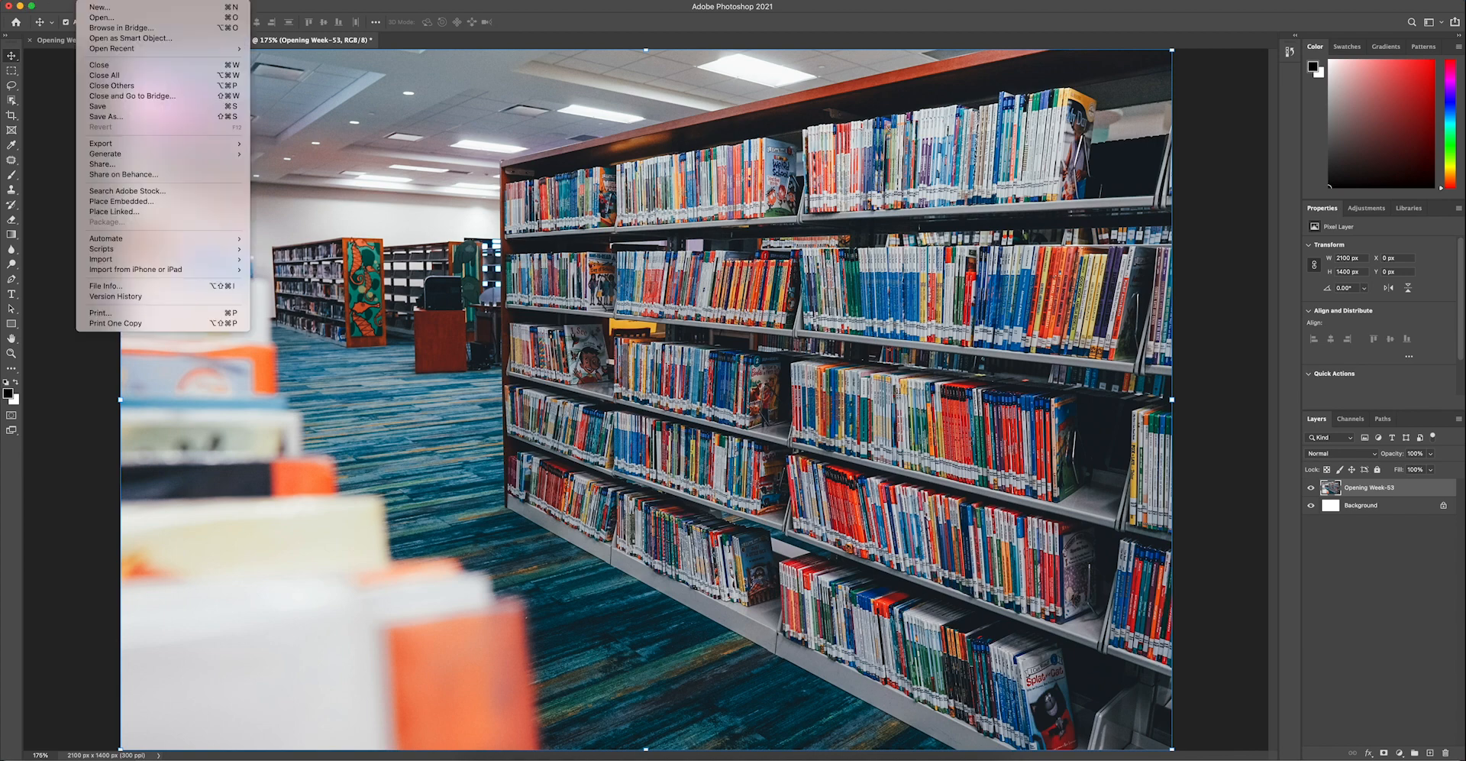
mouse_move(205, 143)
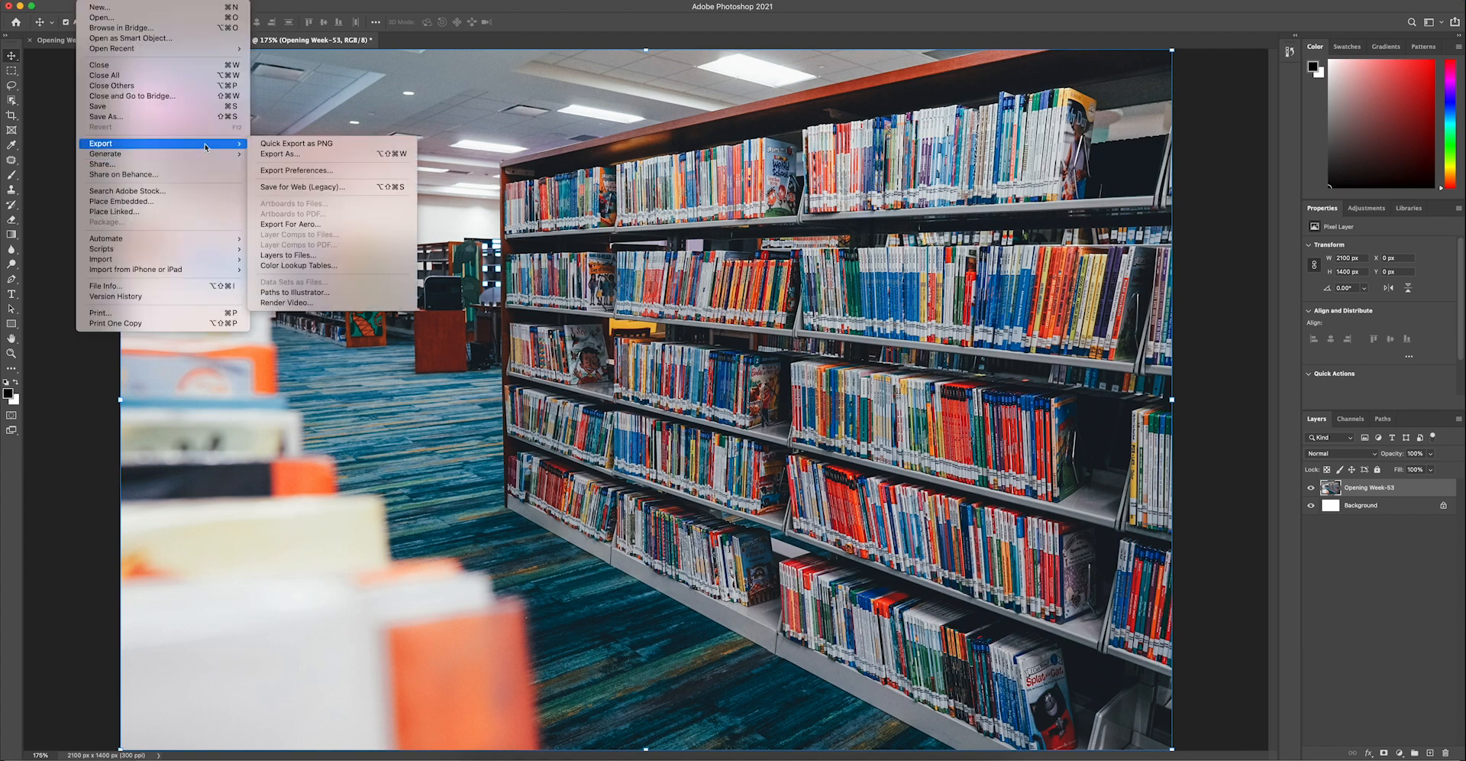
click(275, 144)
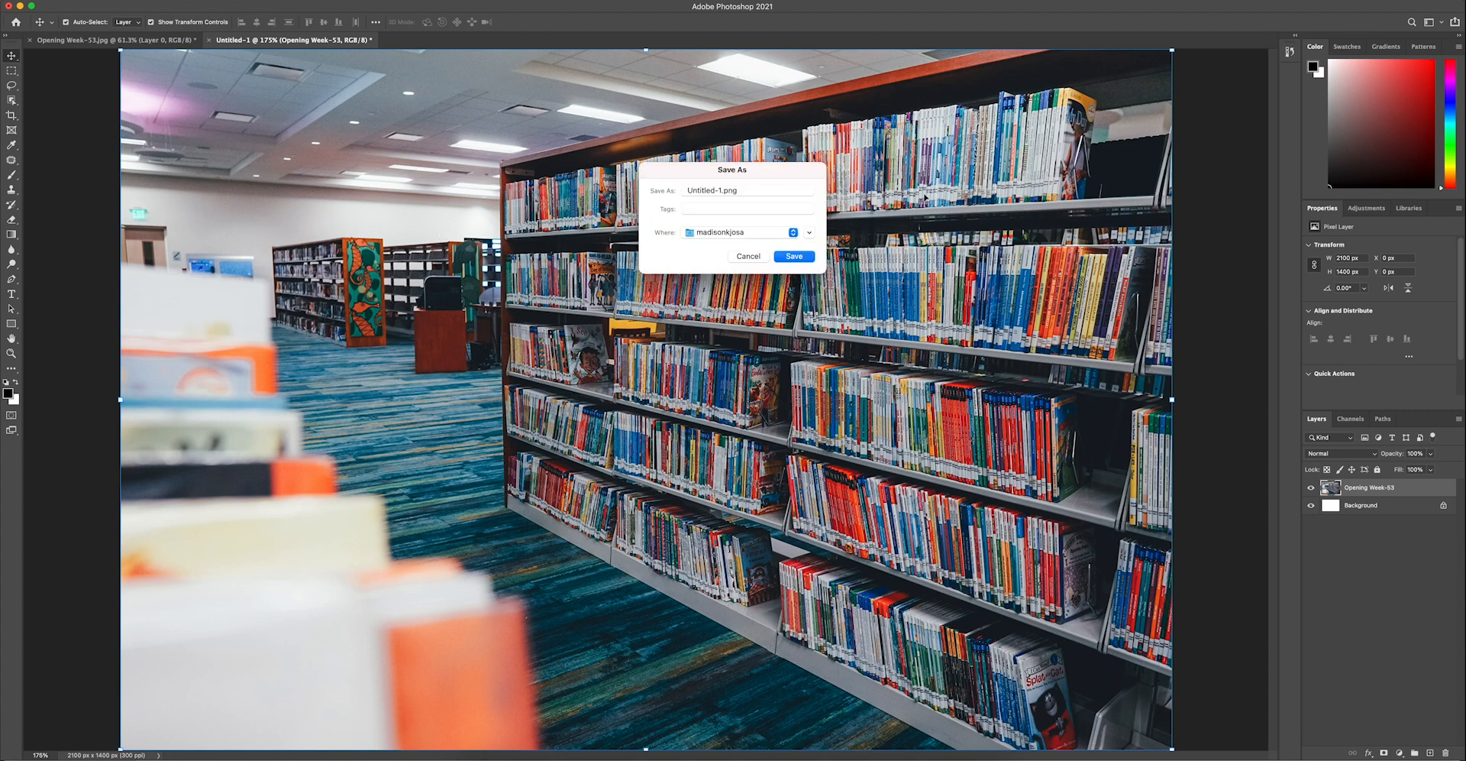
drag(723, 189, 675, 194)
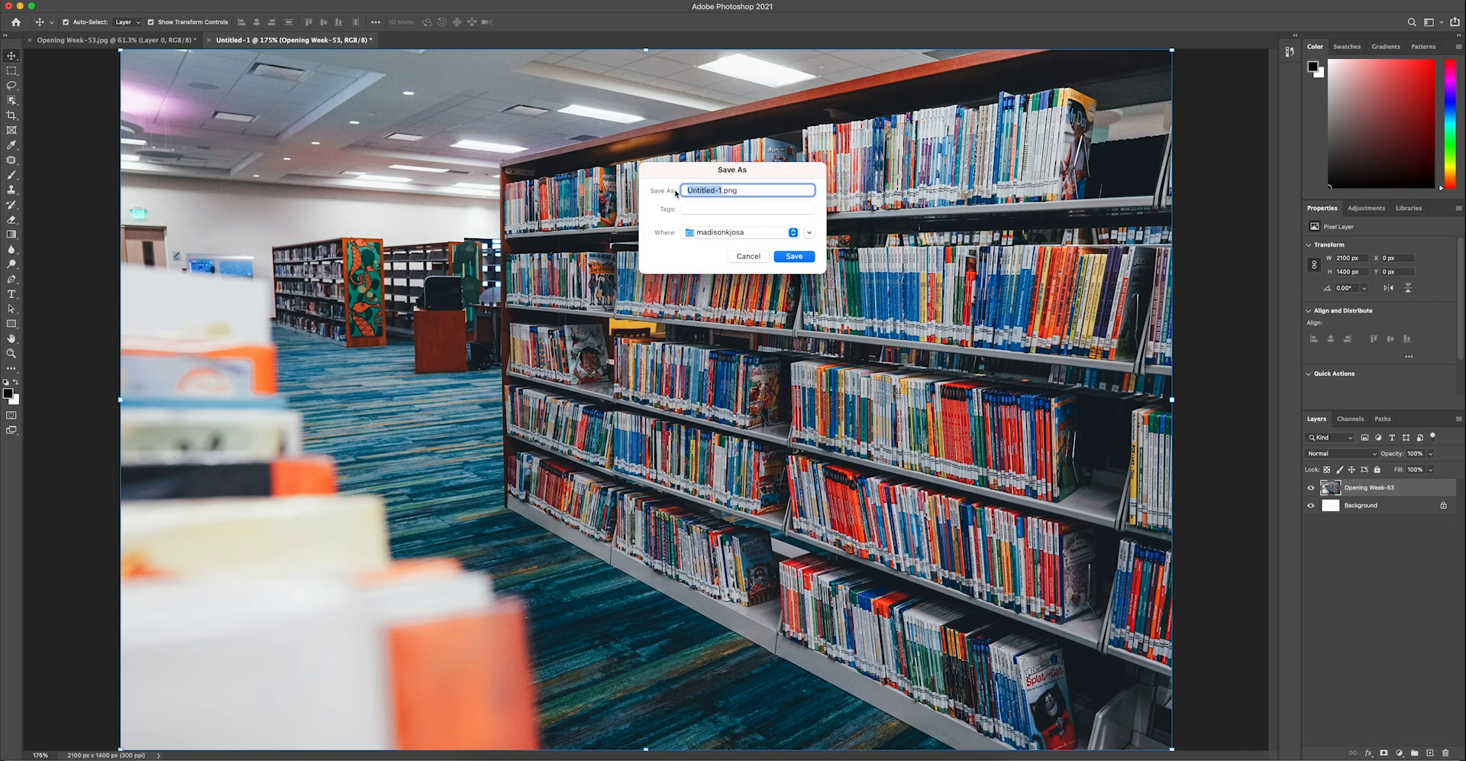
text(Shelf Edit)
click(809, 232)
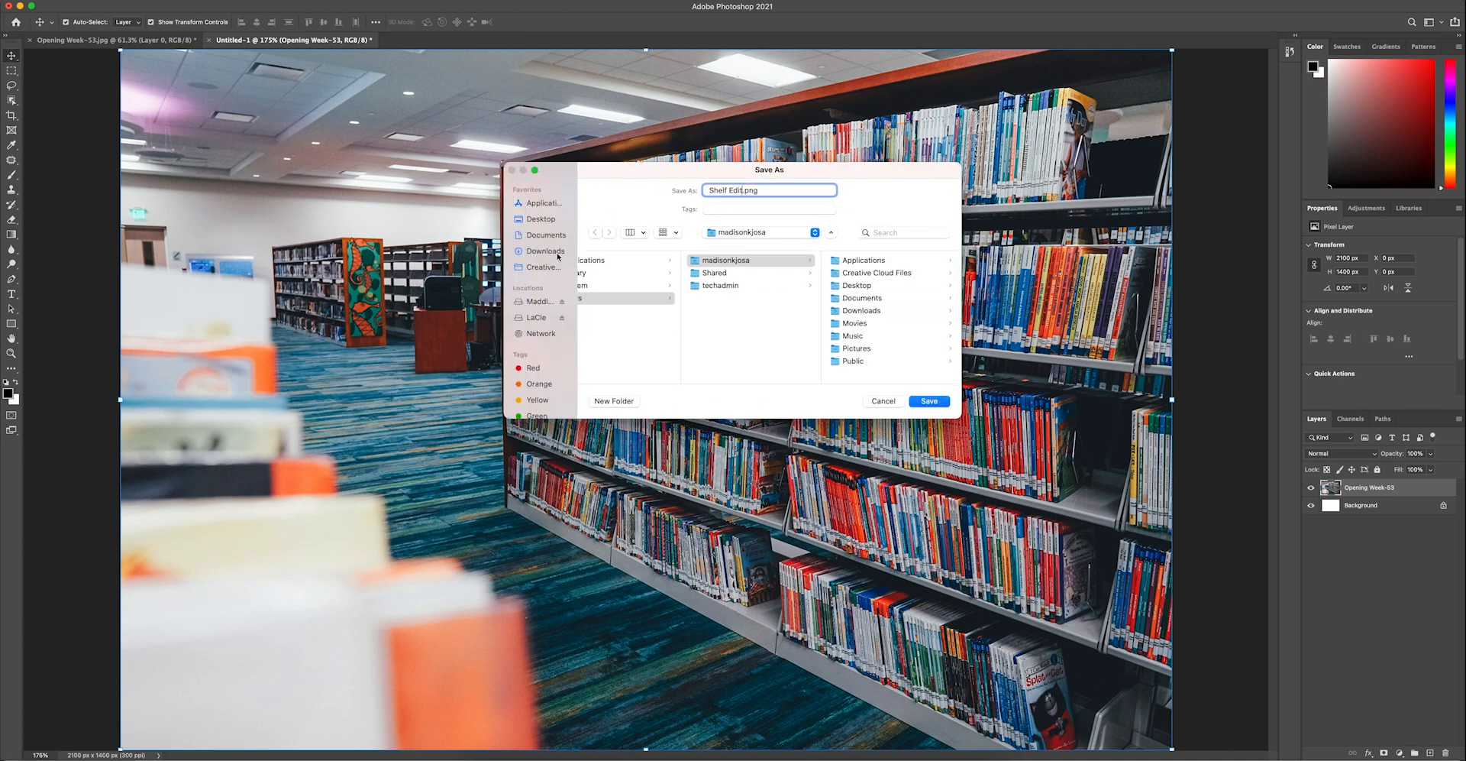
click(554, 236)
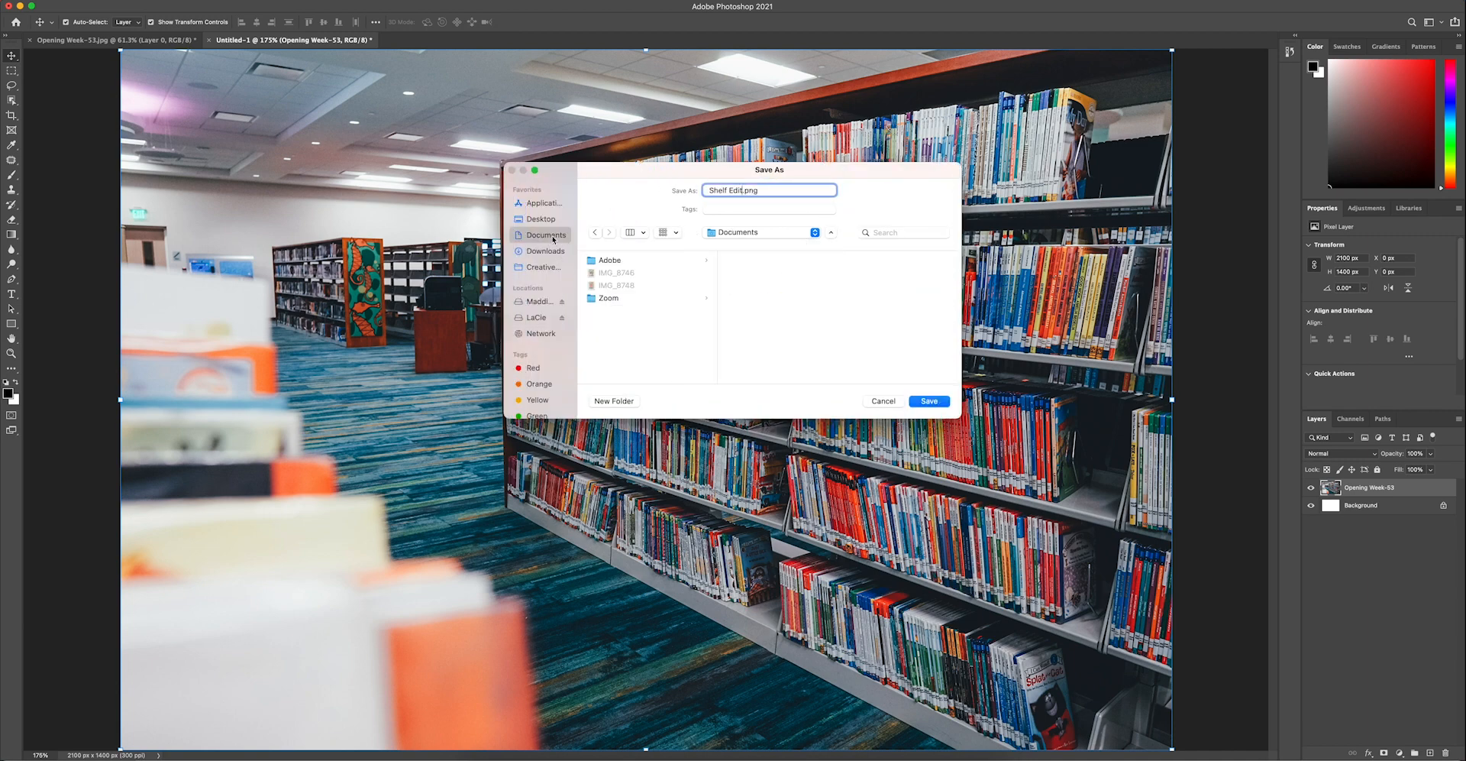
click(936, 403)
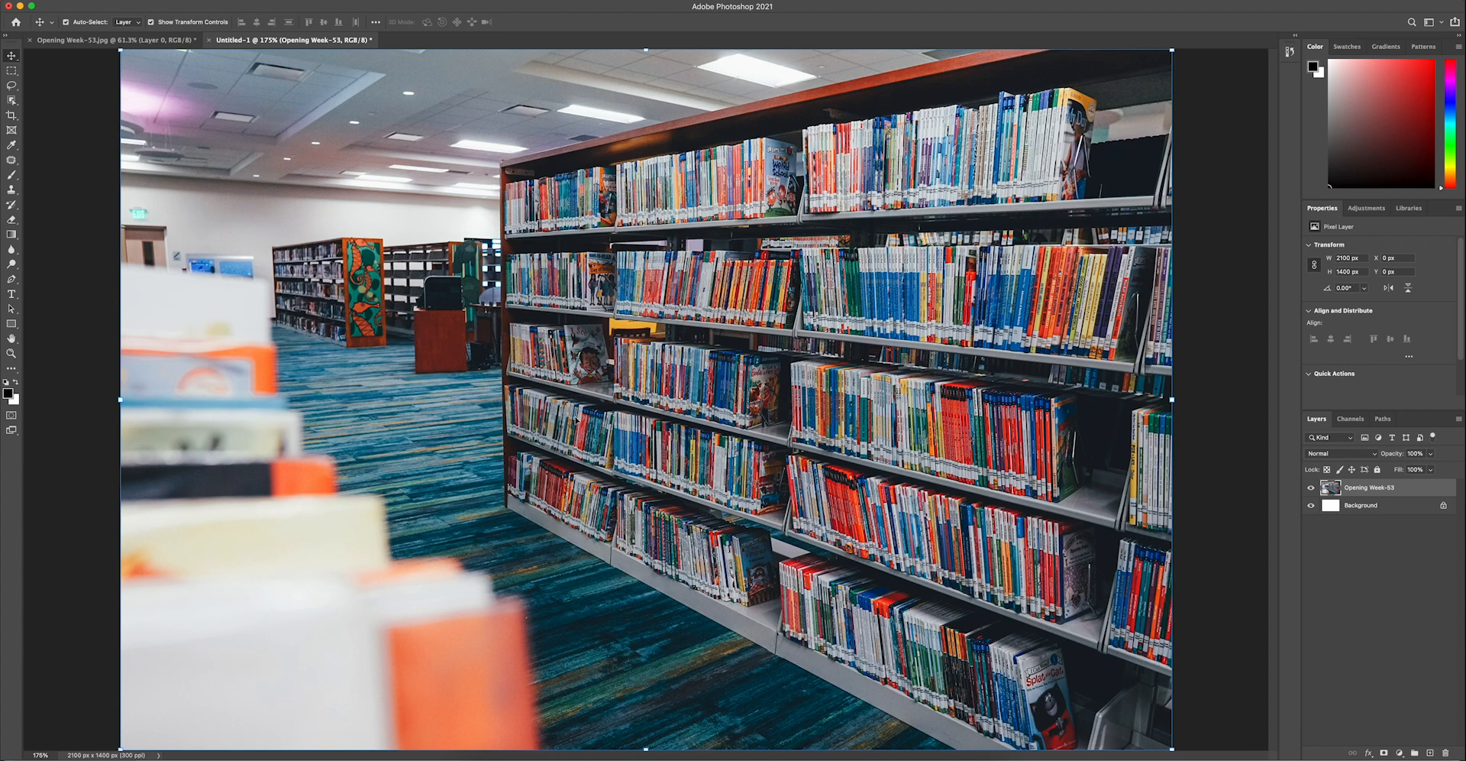
click(1239, 142)
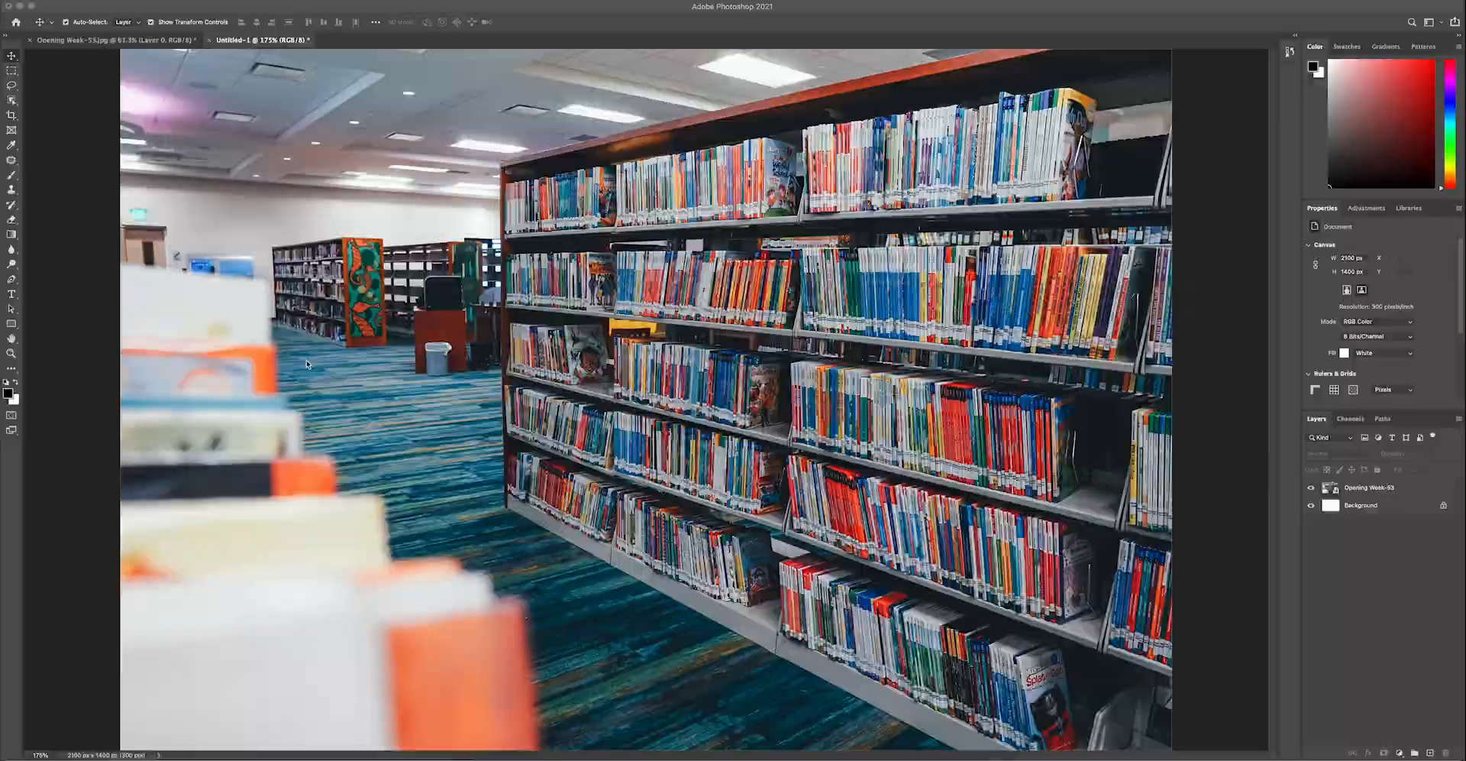